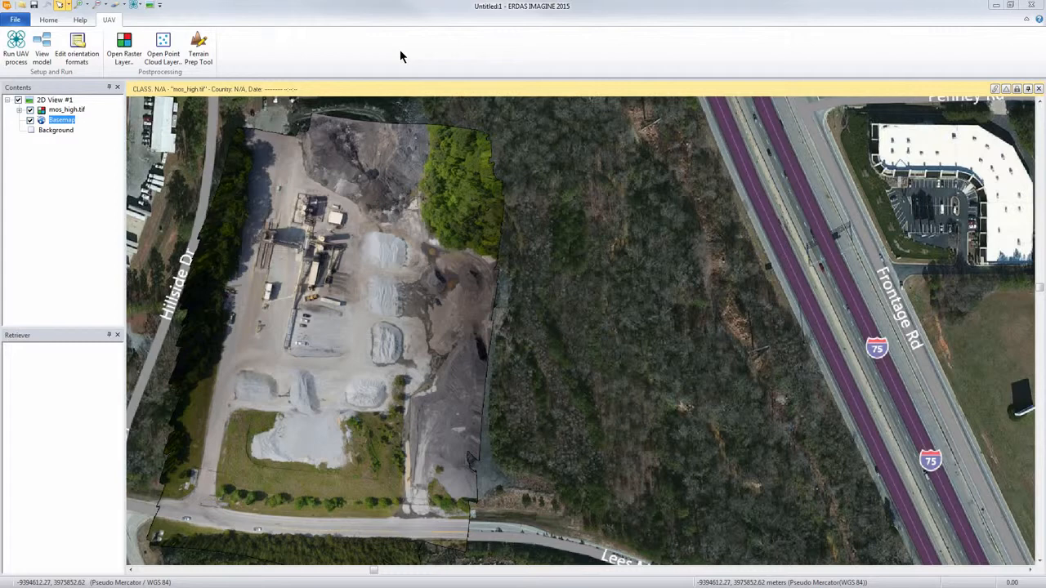
Step: Apply the GEOSYSTEMS UAV Workflow layout to the workspace
left_click(14, 21)
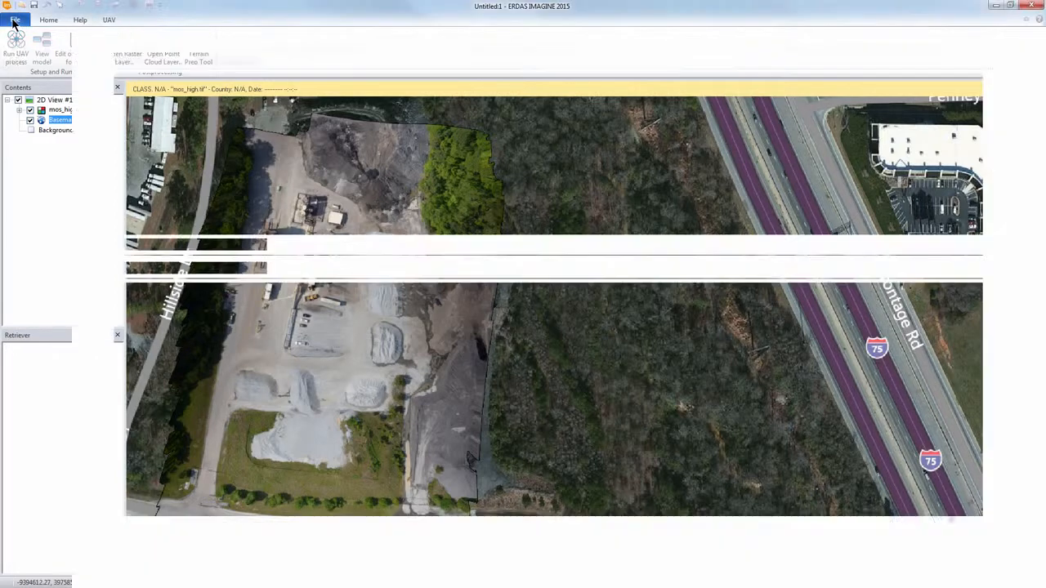
left_click(23, 183)
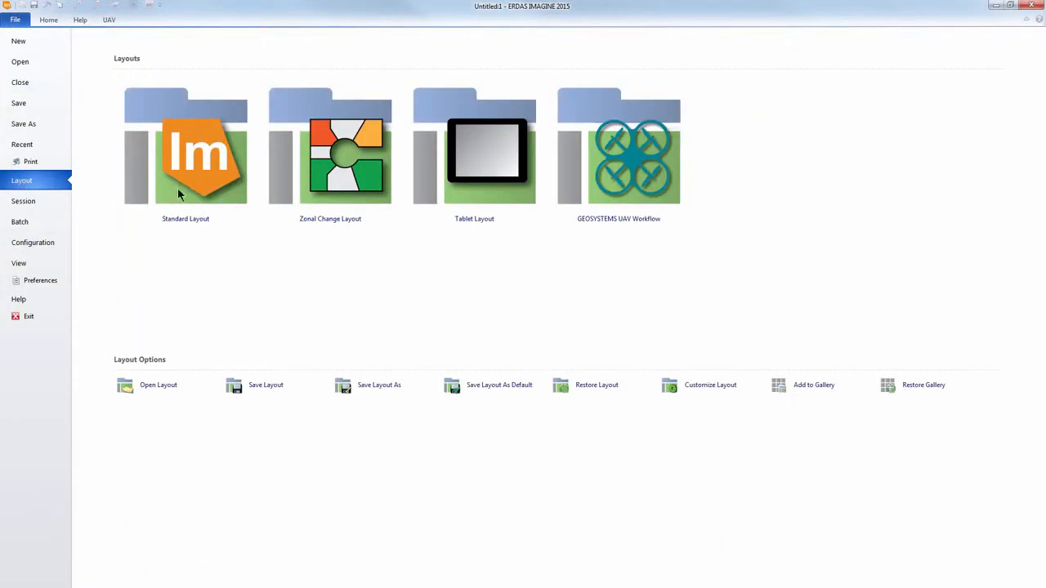
left_click(576, 147)
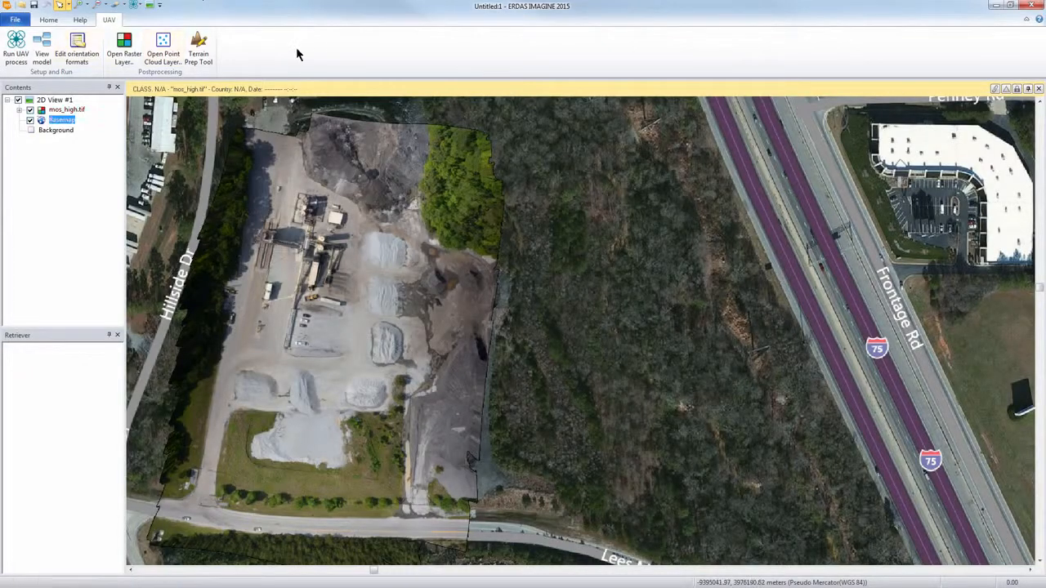
left_click(47, 20)
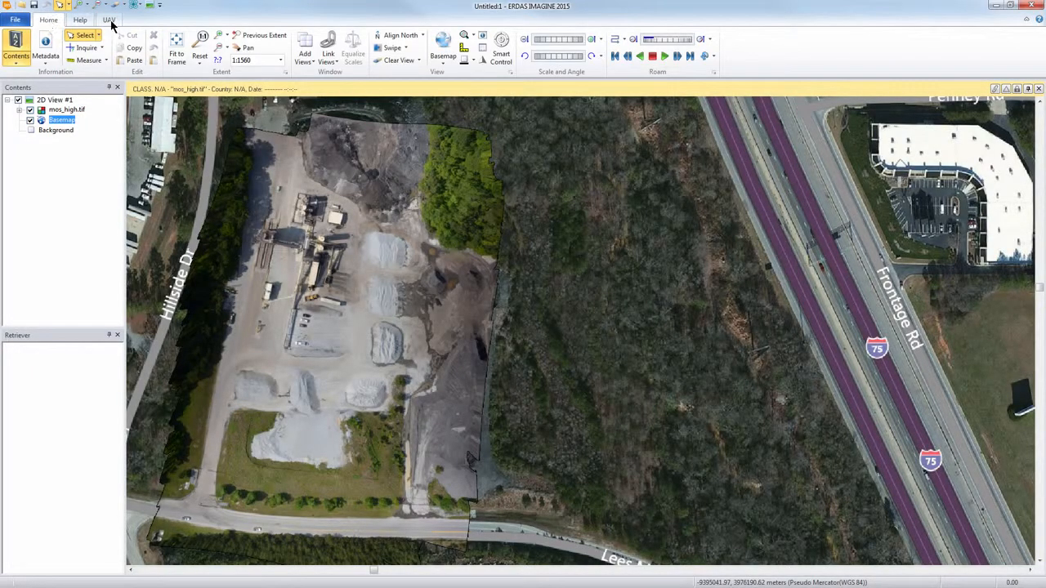
left_click(109, 20)
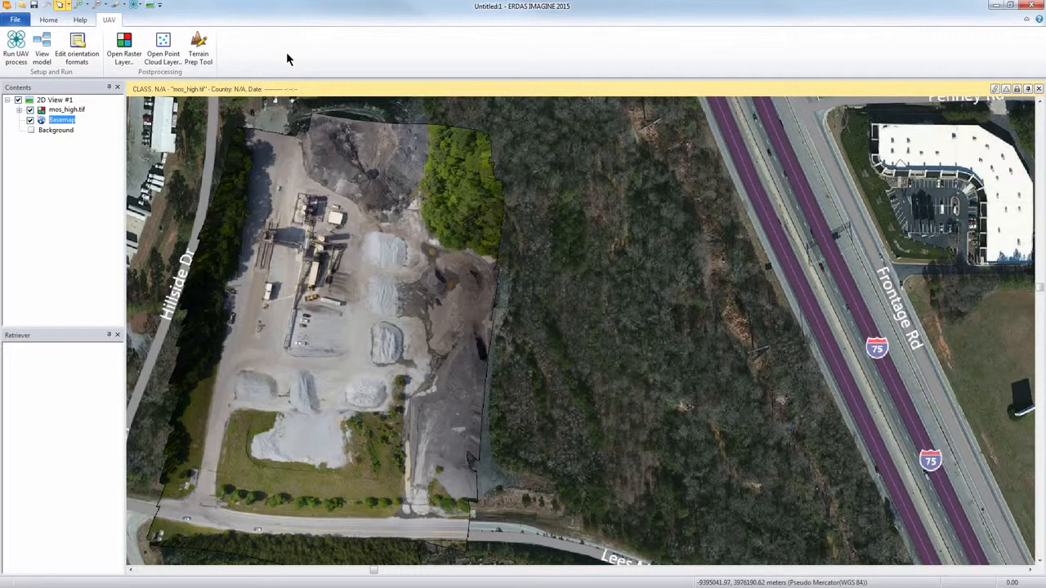
left_click(139, 7)
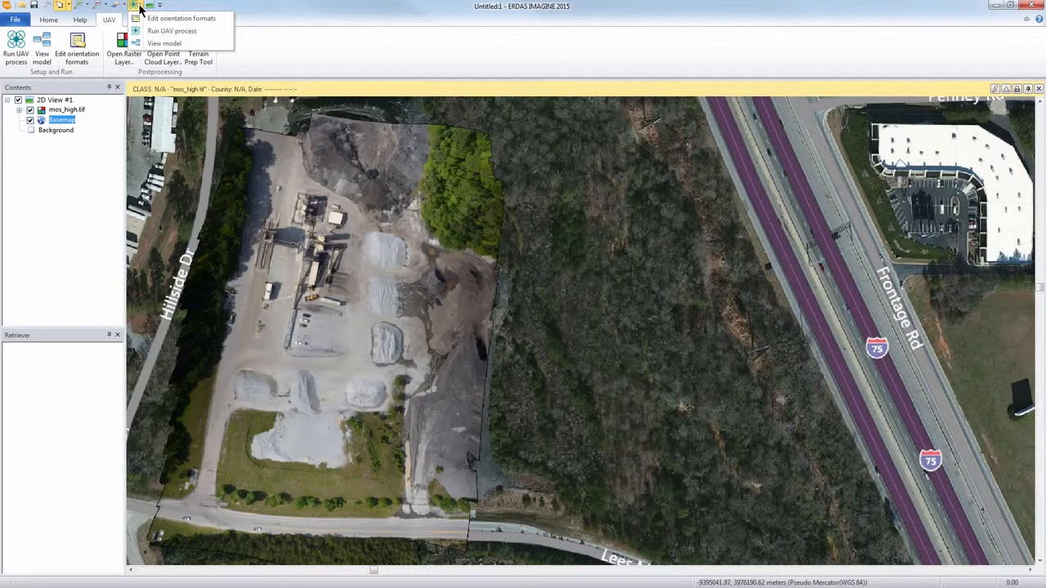
left_click(266, 29)
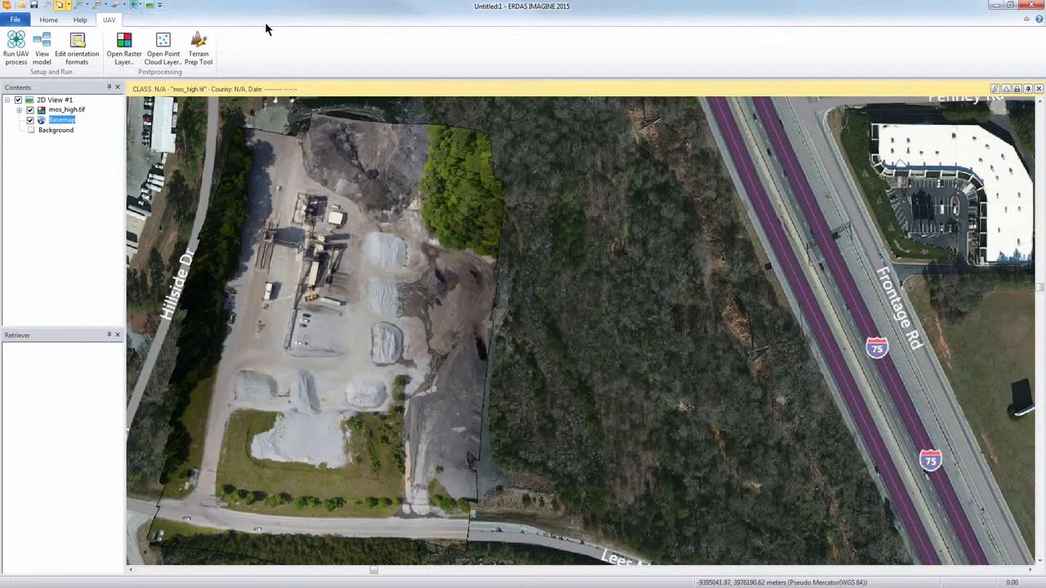
Step: Start the UAV process and set its input folder to the small-prj sample directory
left_click(10, 48)
left_click_drag(248, 119, 455, 124)
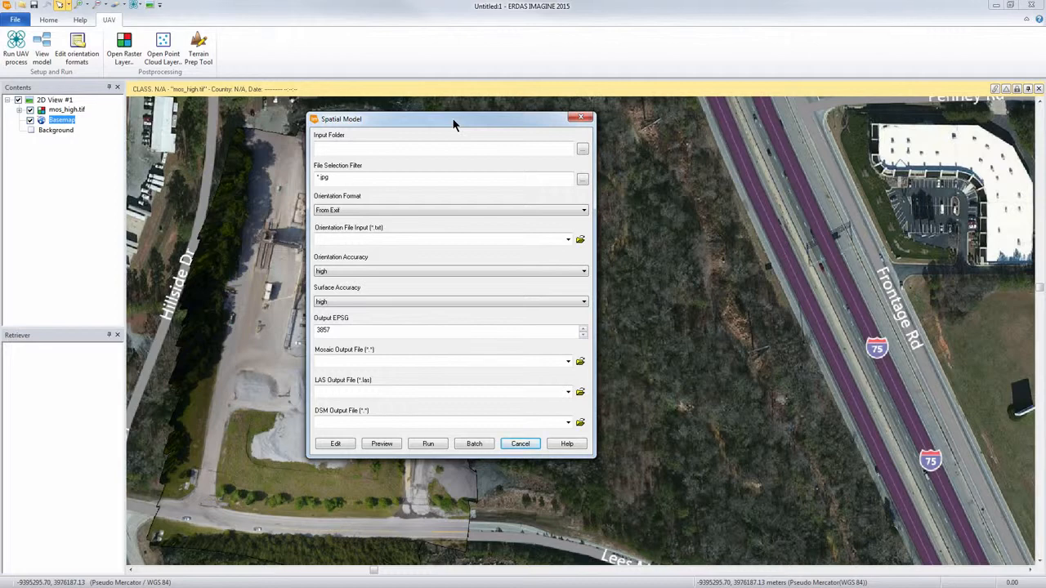
left_click(582, 148)
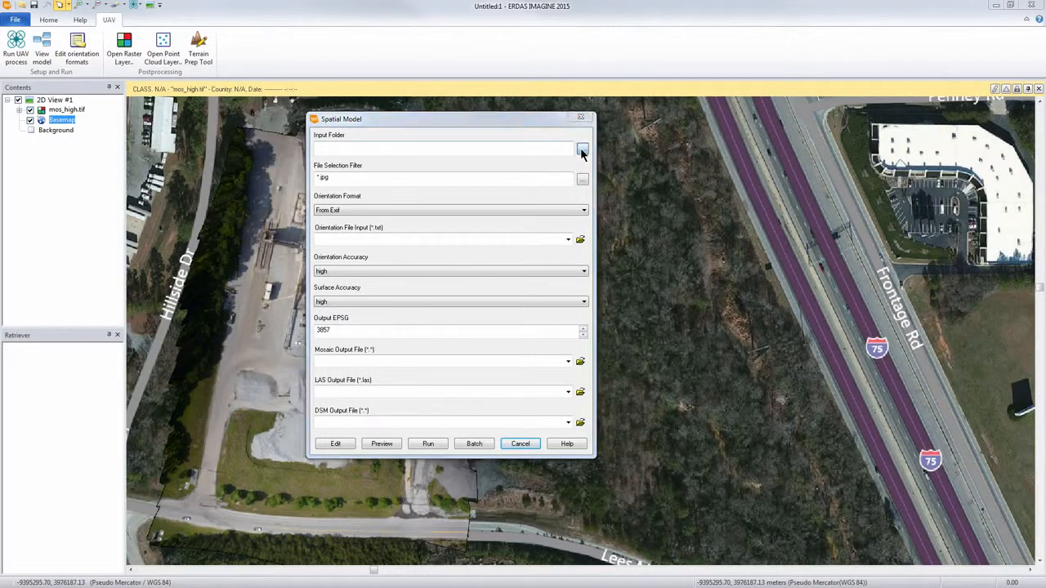
double_click(328, 272)
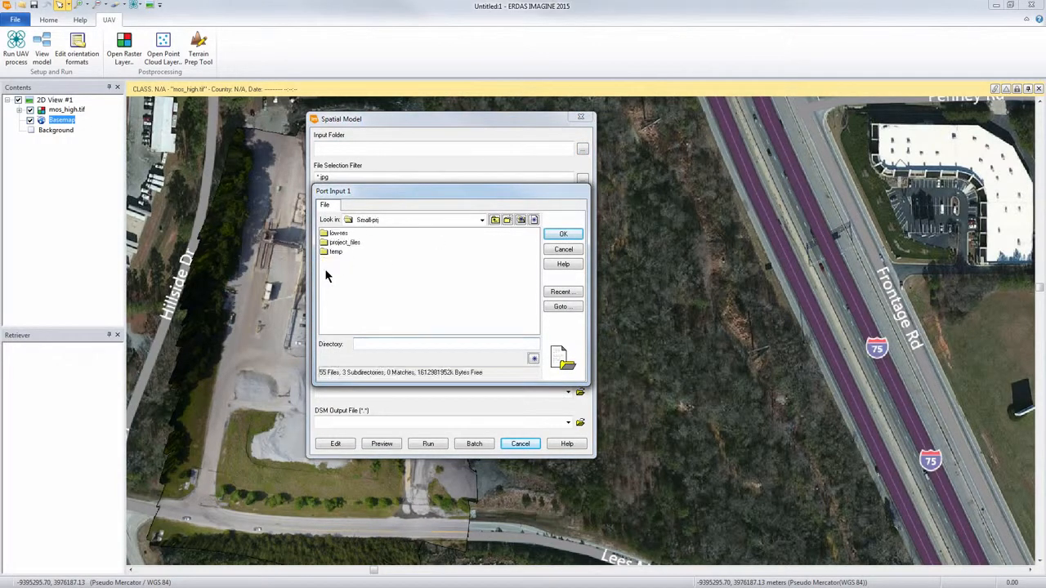
left_click(563, 236)
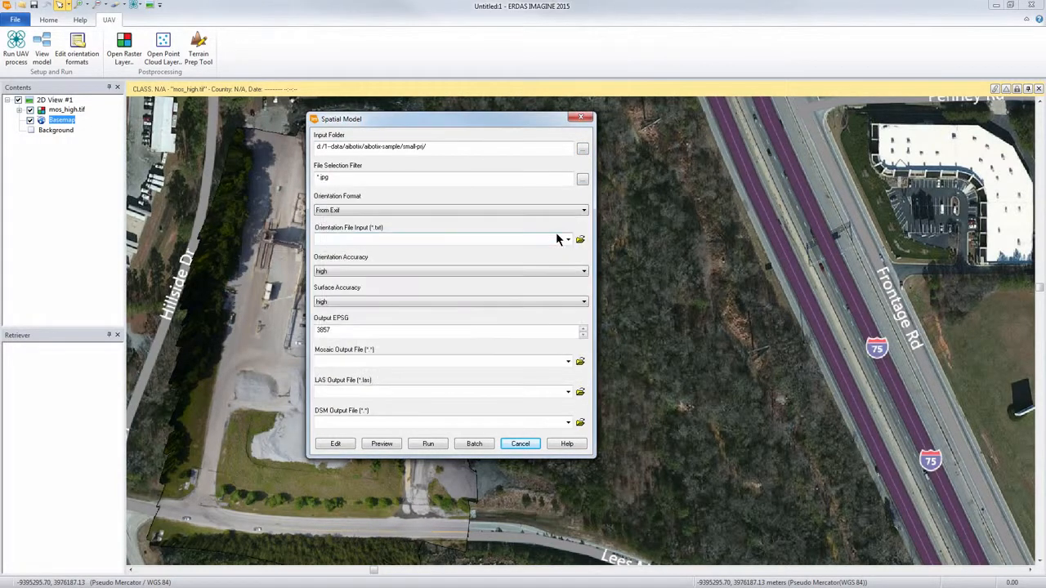
Step: Review the orientation format options and the column definitions in the orientation data formats editor, and close it without changes
left_click(494, 214)
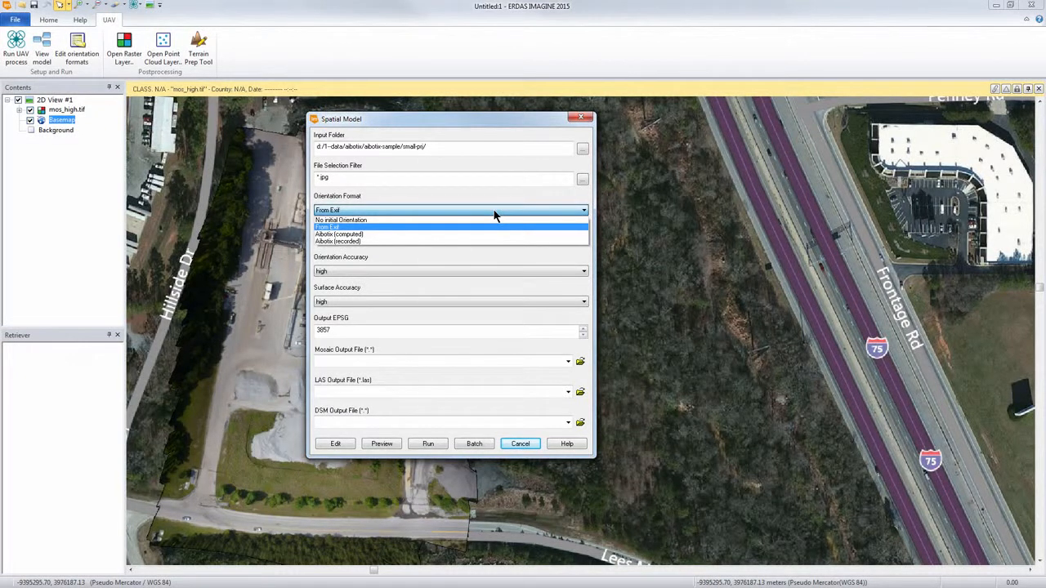
left_click(495, 211)
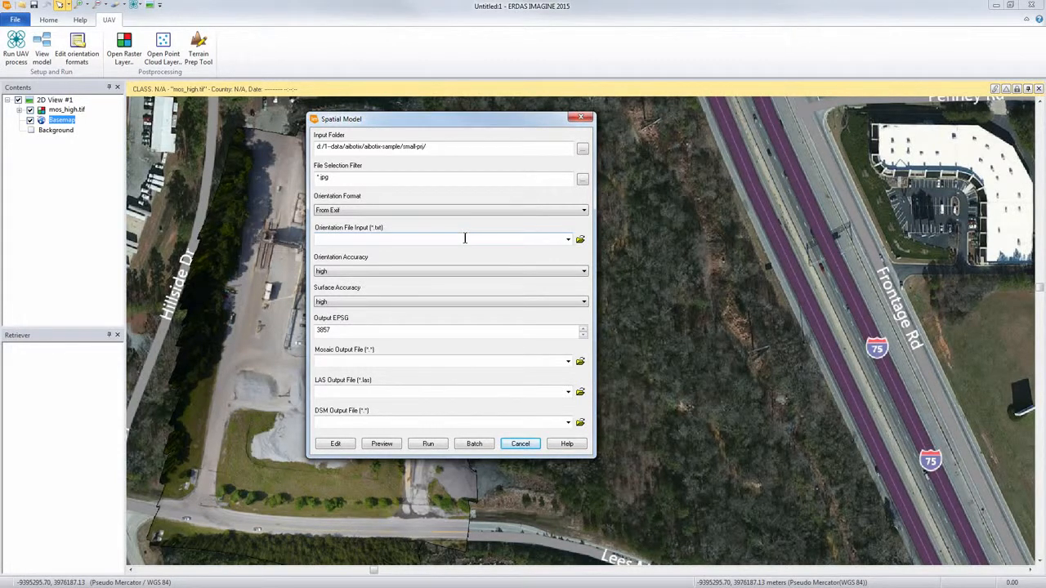
left_click(80, 58)
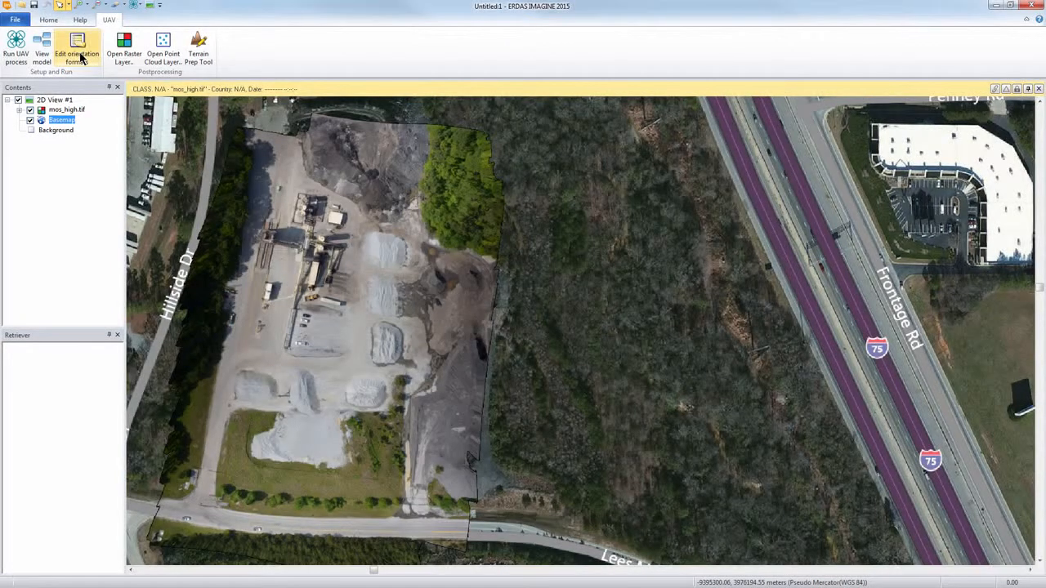
left_click(80, 58)
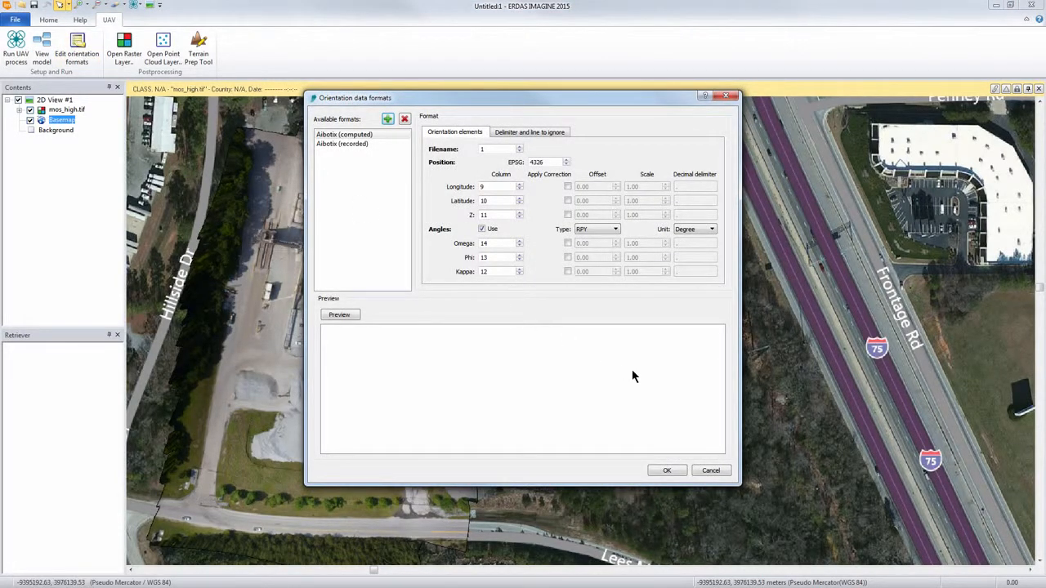
left_click(710, 472)
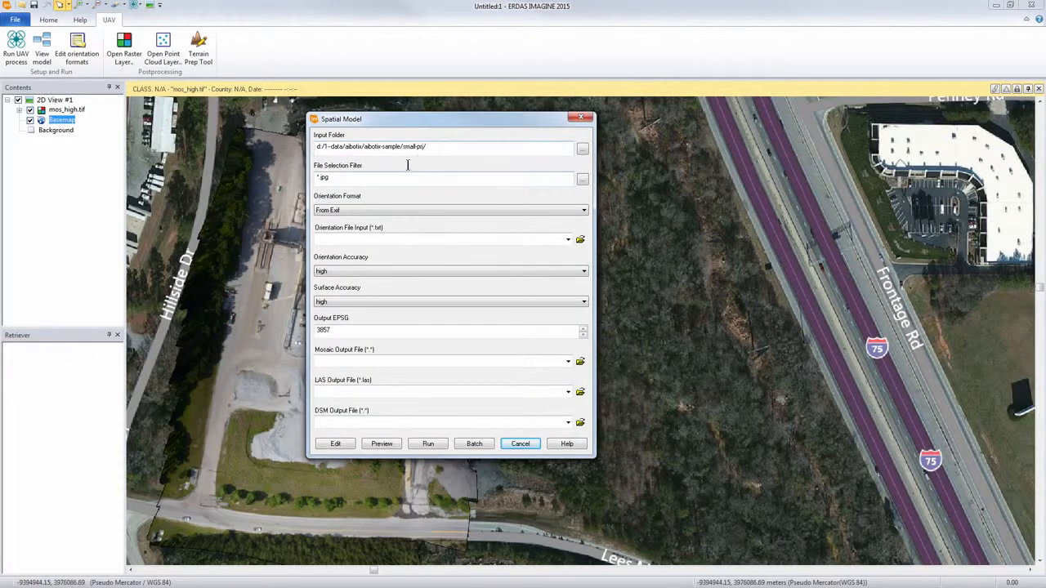
Step: Set both orientation accuracy and surface accuracy to low and the output EPSG code to 32617
left_click(395, 272)
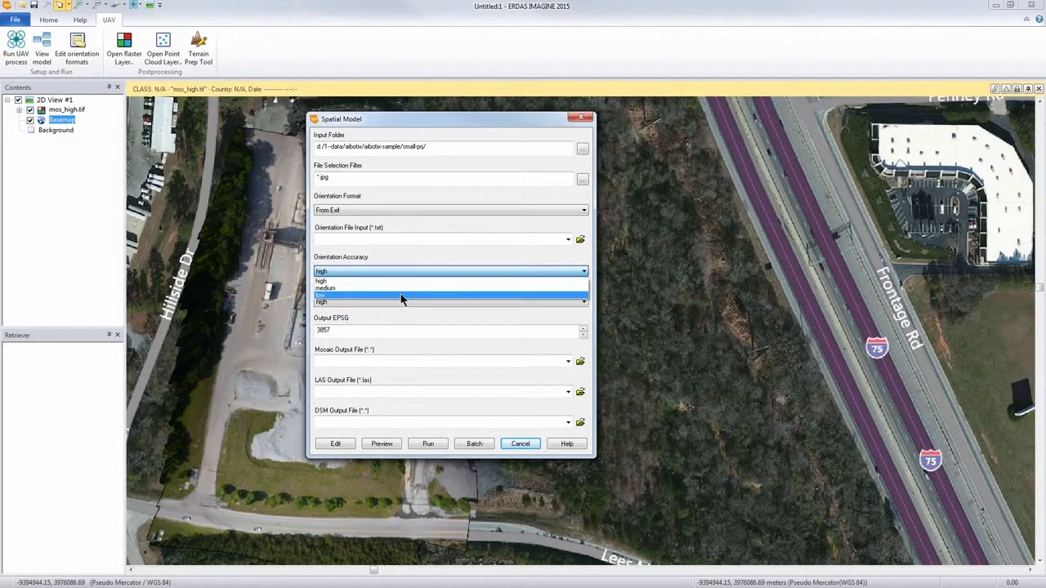
left_click(402, 296)
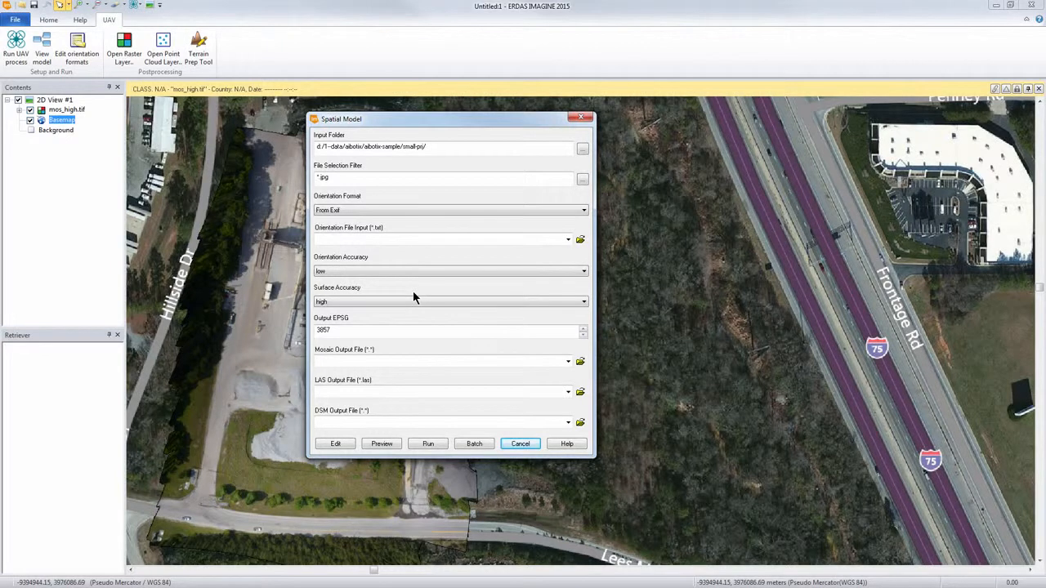
left_click(400, 302)
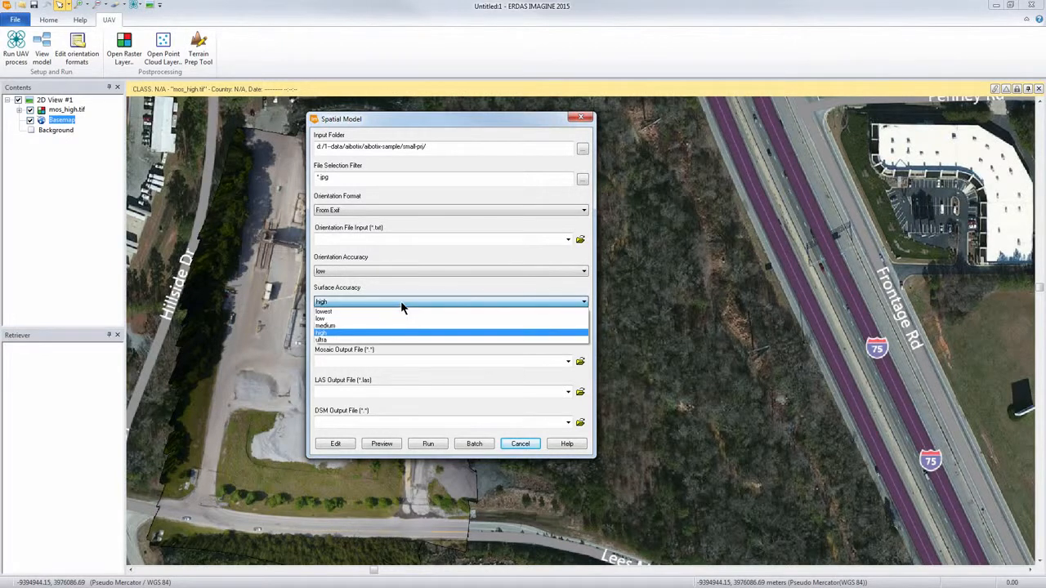
left_click(408, 319)
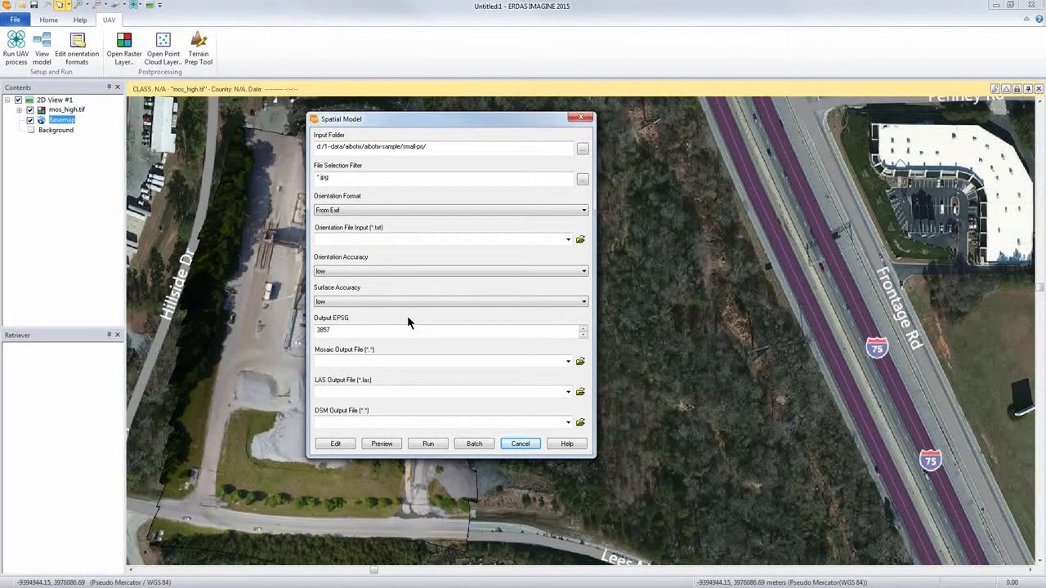
left_click_drag(397, 331, 282, 340)
type("32617")
Step: Name the mosaic output moss.tif, the LAS output lass.las and the DSM output dsmm, and cancel the process dialog
type("mosi")
left_click(379, 394)
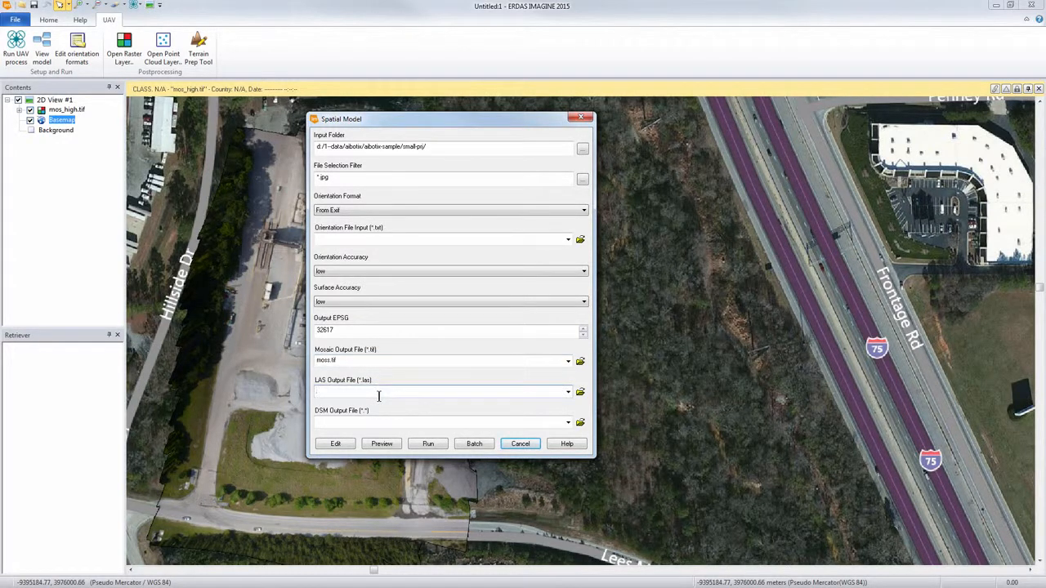
type("lass.las")
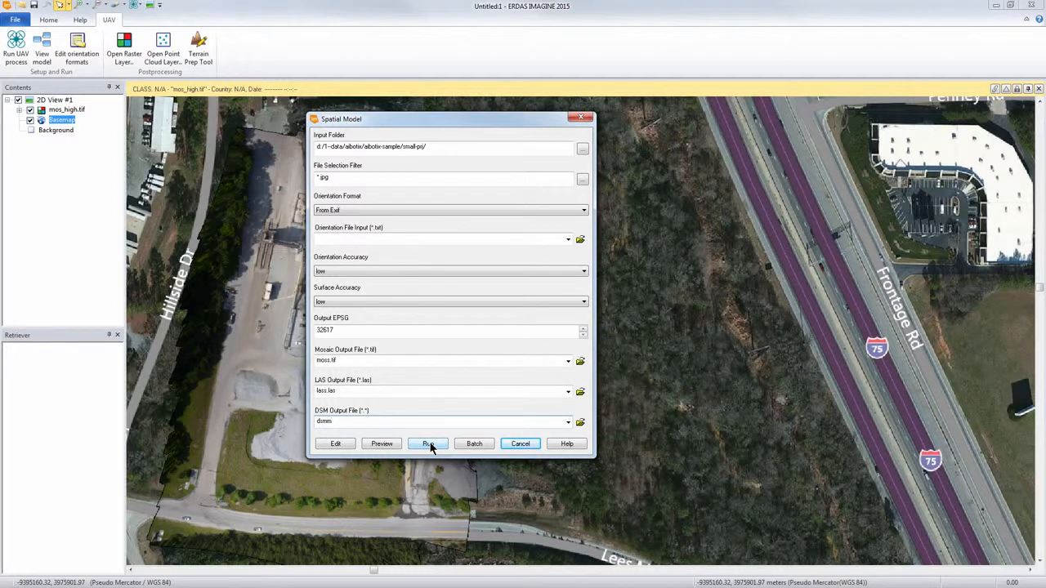
left_click(521, 445)
Step: Open the UAV process model for editing and move the CreateProject operator closer to Compute Orientation
left_click(43, 48)
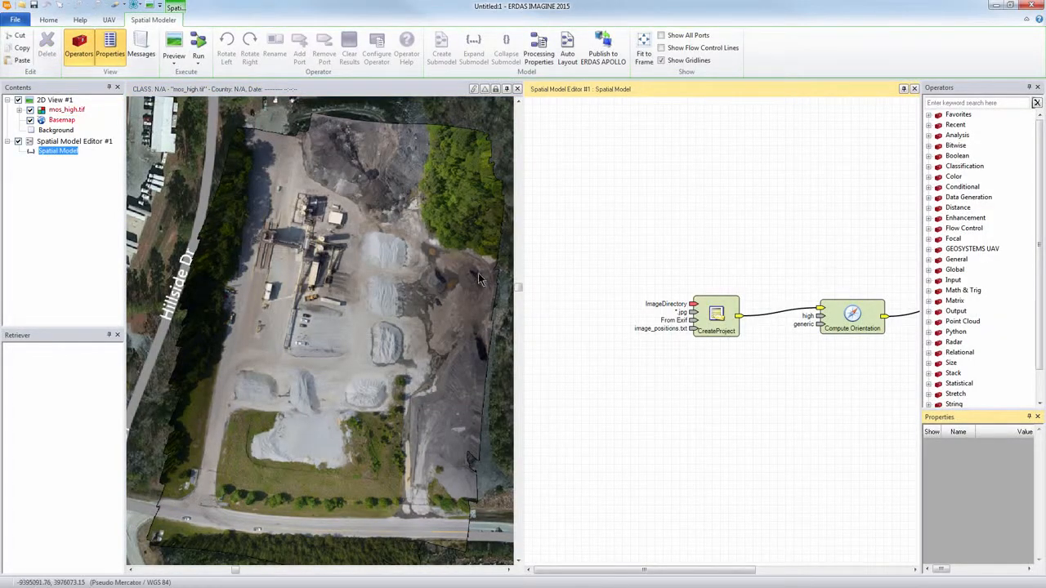
left_click_drag(730, 327, 779, 316)
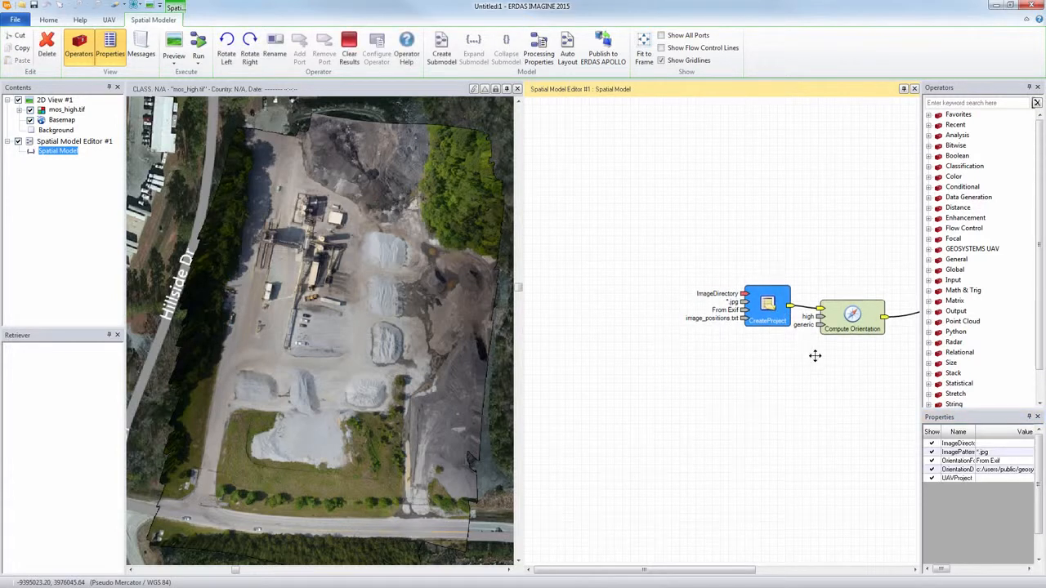
left_click_drag(815, 356, 626, 342)
left_click_drag(563, 255, 736, 277)
left_click_drag(835, 377, 735, 346)
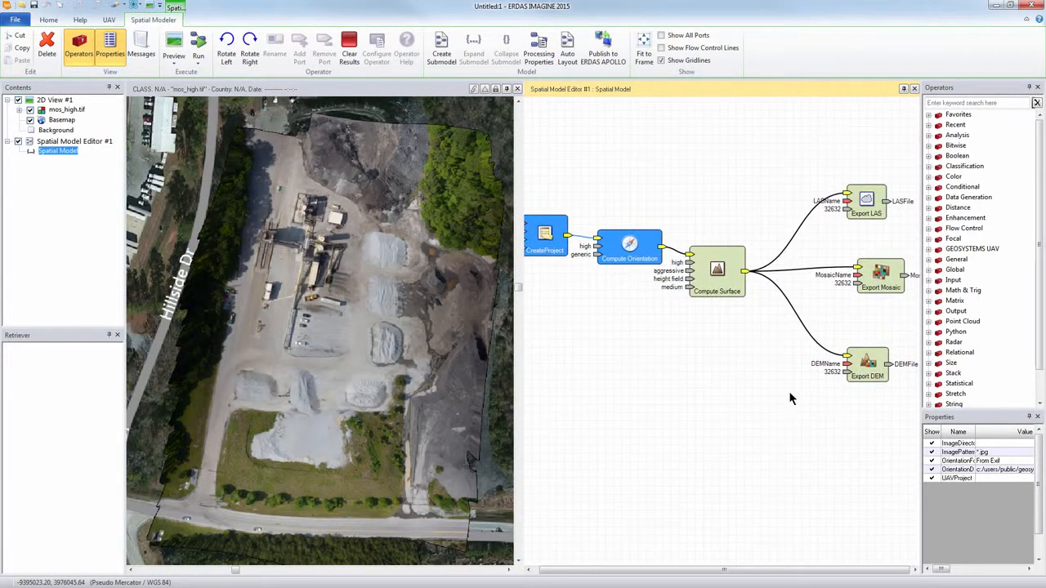
Step: Delete the Export Mosaic and Export DEM operators and move Export LAS next to Compute Surface
left_click_drag(790, 399, 907, 246)
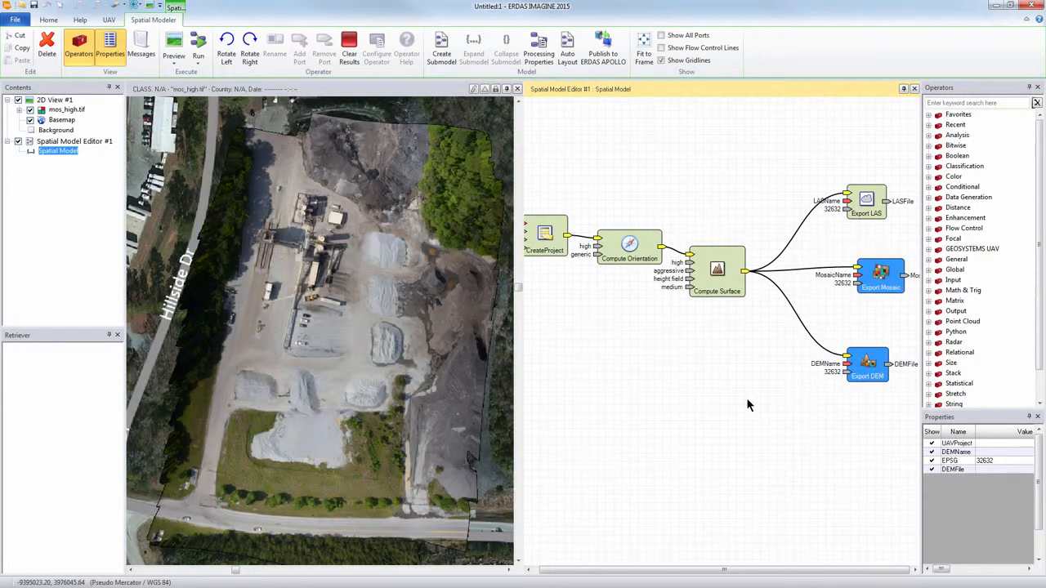
key("Delete")
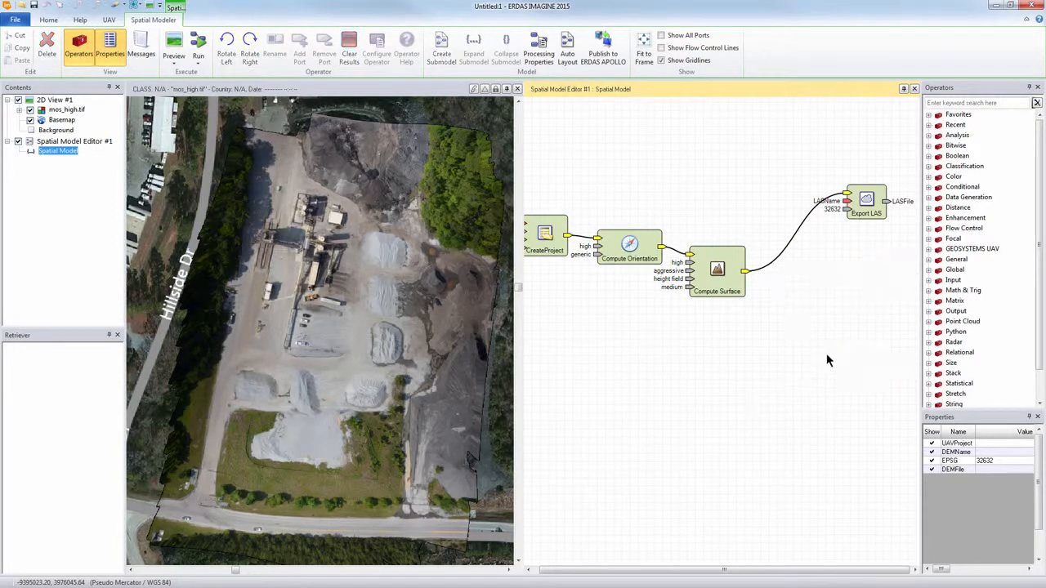
left_click_drag(866, 204, 808, 284)
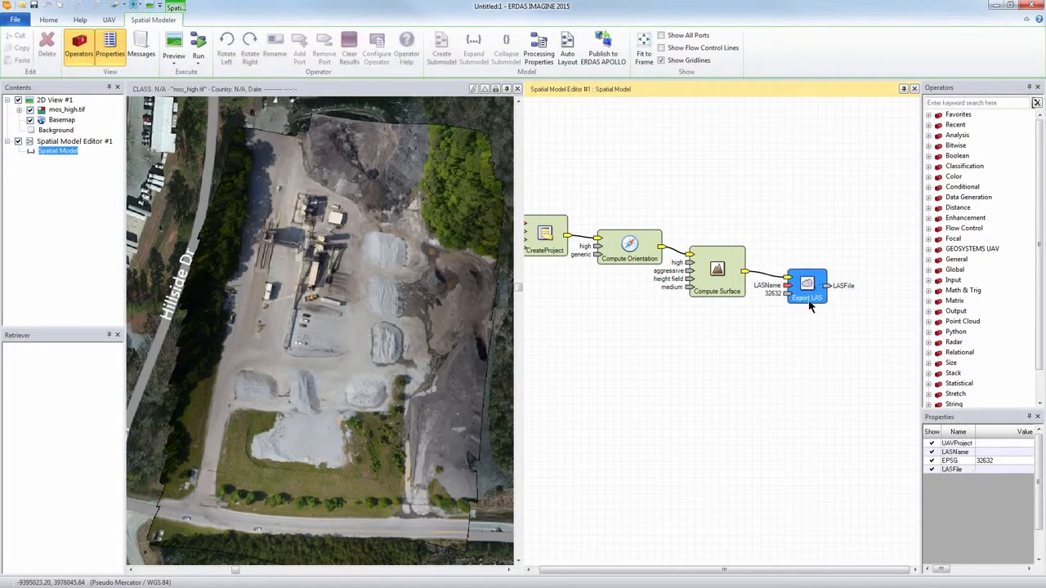
left_click(775, 336)
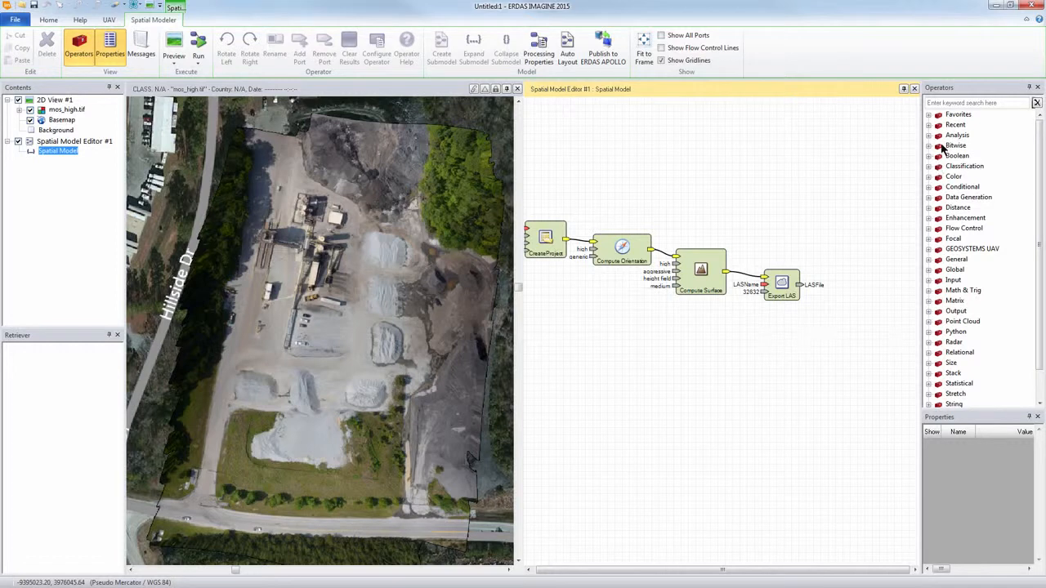
Step: Add a Point Cloud Input operator from the favorites and connect the LASFile output of Export LAS to its filename input
left_click(930, 116)
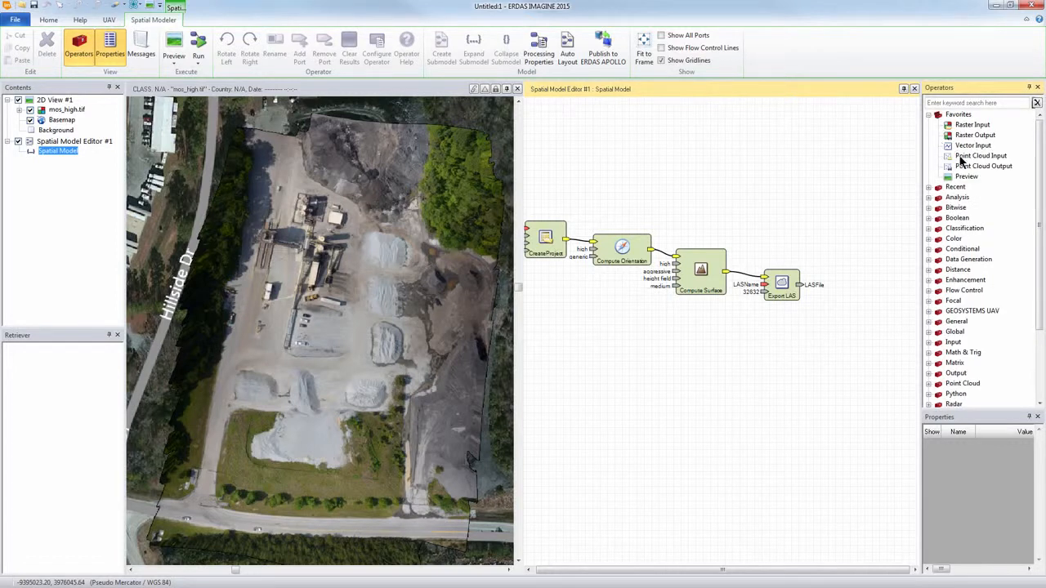
left_click_drag(965, 156, 821, 320)
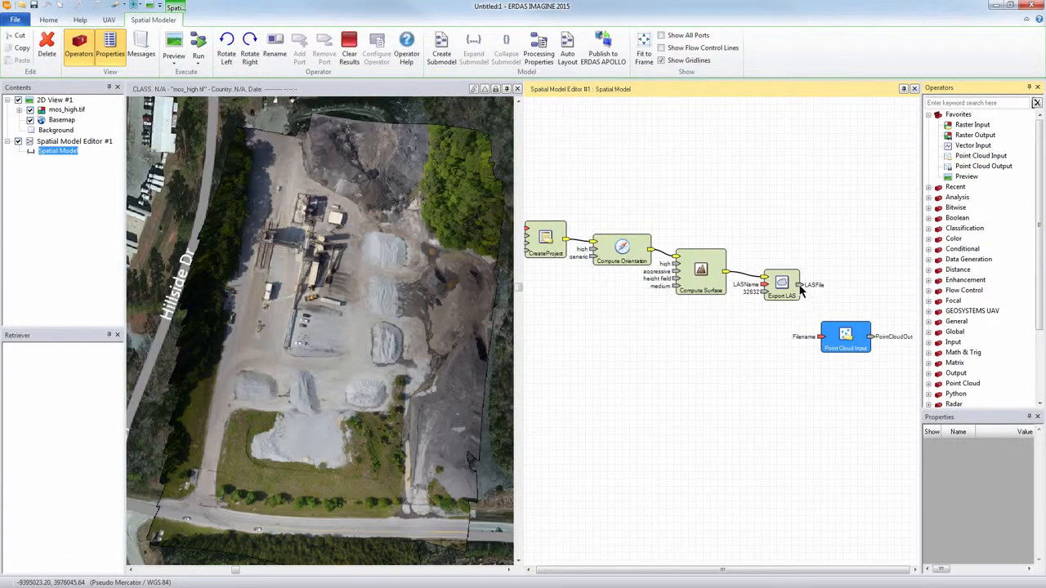
left_click_drag(801, 285, 810, 305)
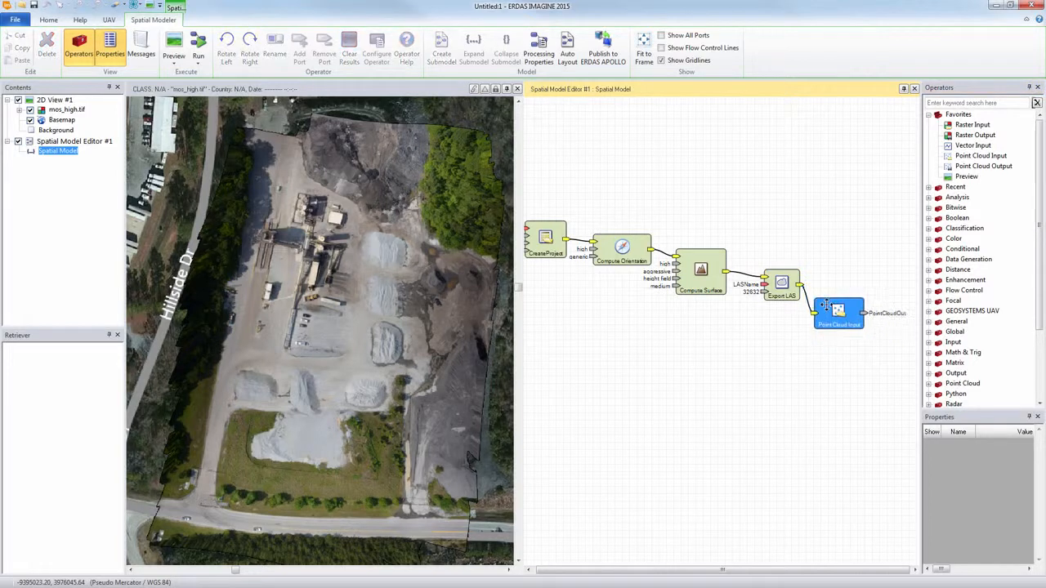
Step: Add a Preview operator after Point Cloud Input and connect the point cloud output to it
left_click_drag(949, 183, 868, 346)
left_click_drag(857, 308, 878, 331)
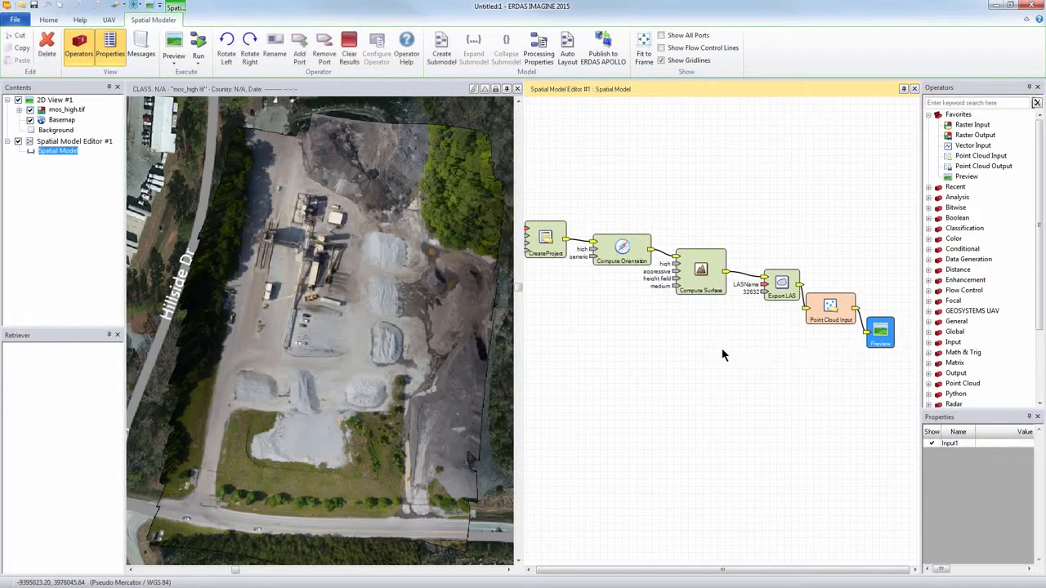
left_click_drag(715, 347, 722, 351)
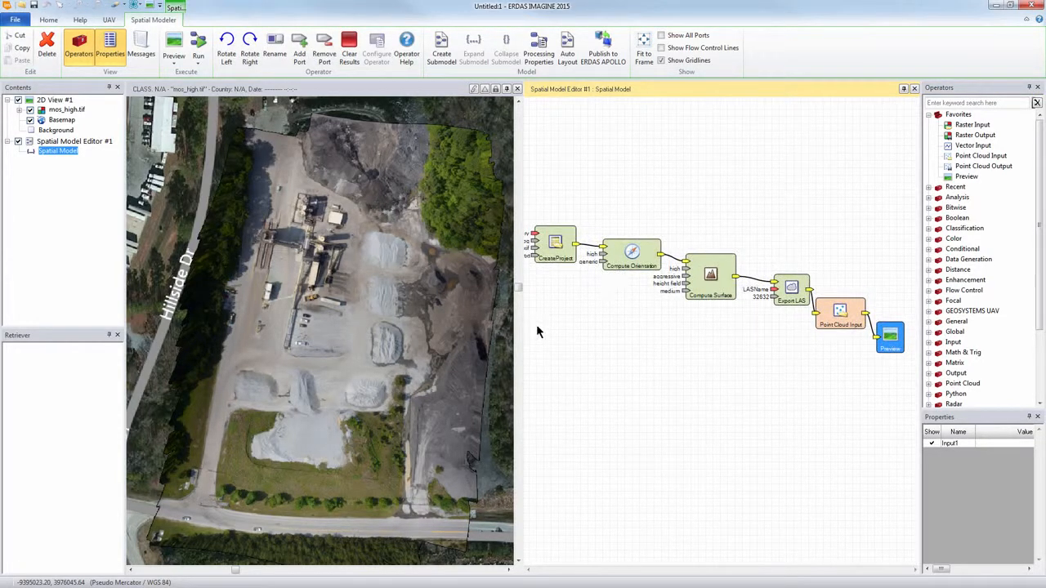
Step: Set the CreateProject operator's ImageDirectory to the Small-prj folder inside Aibotix-sample
left_click_drag(579, 325, 645, 334)
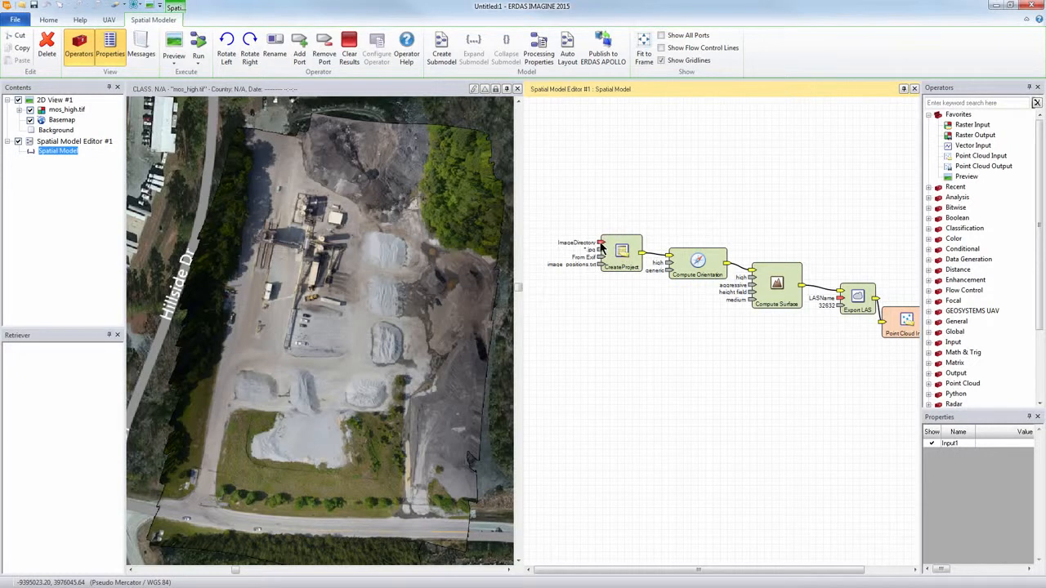
double_click(605, 245)
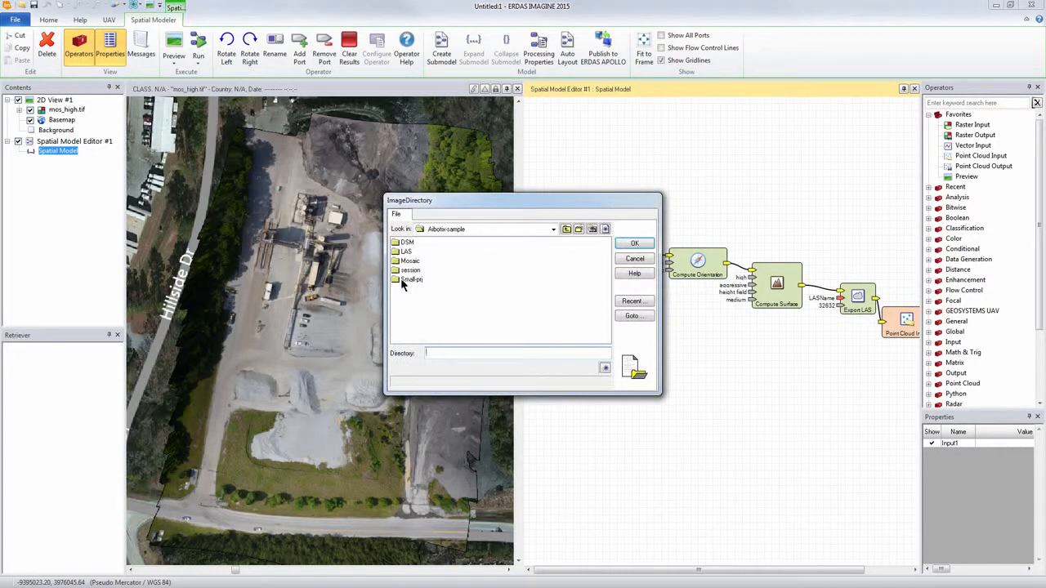
left_click(409, 280)
double_click(411, 280)
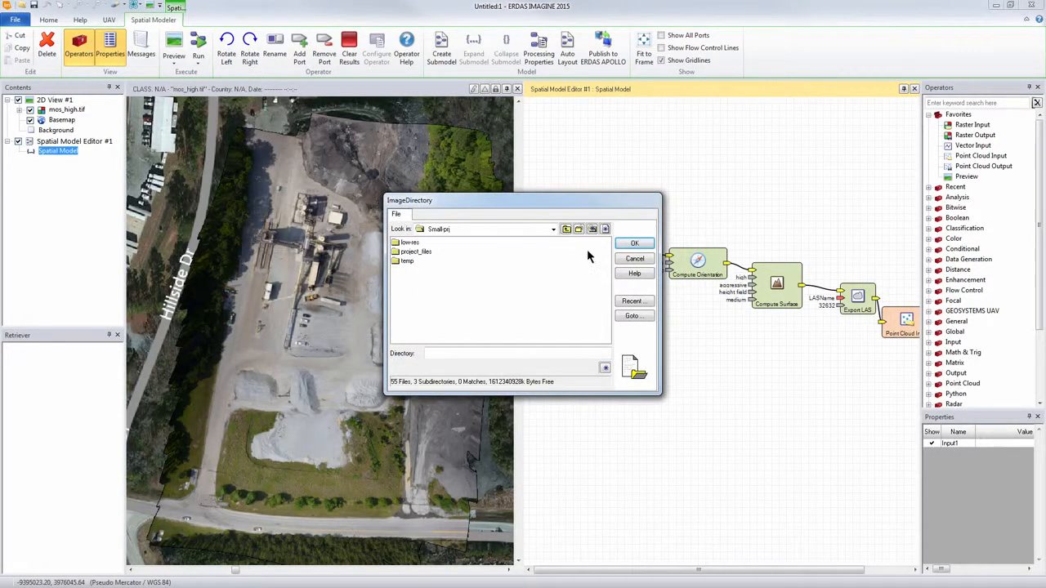
left_click(635, 243)
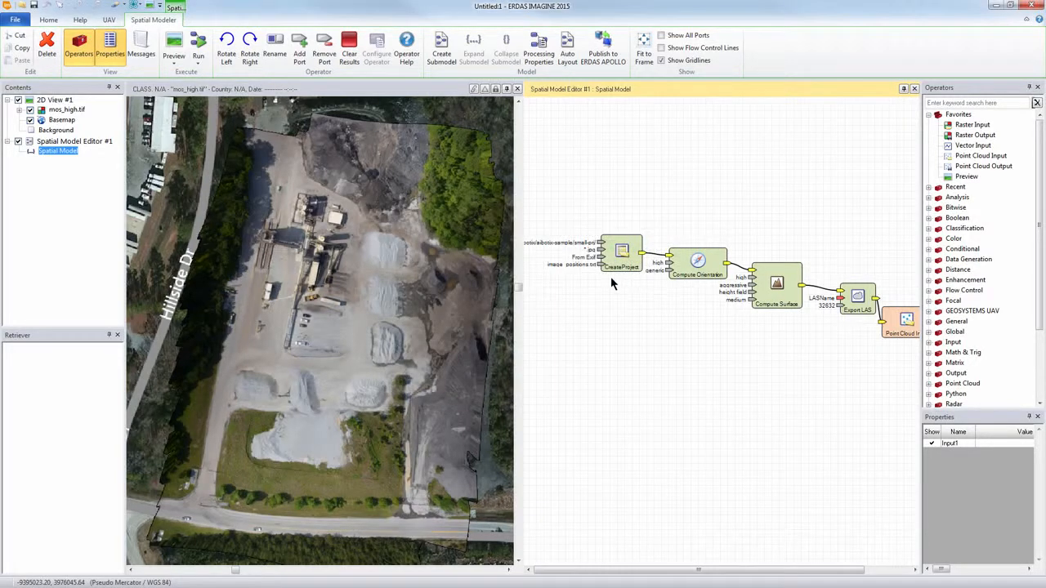
Step: Set the accuracy of the Compute Orientation operator to low
double_click(668, 264)
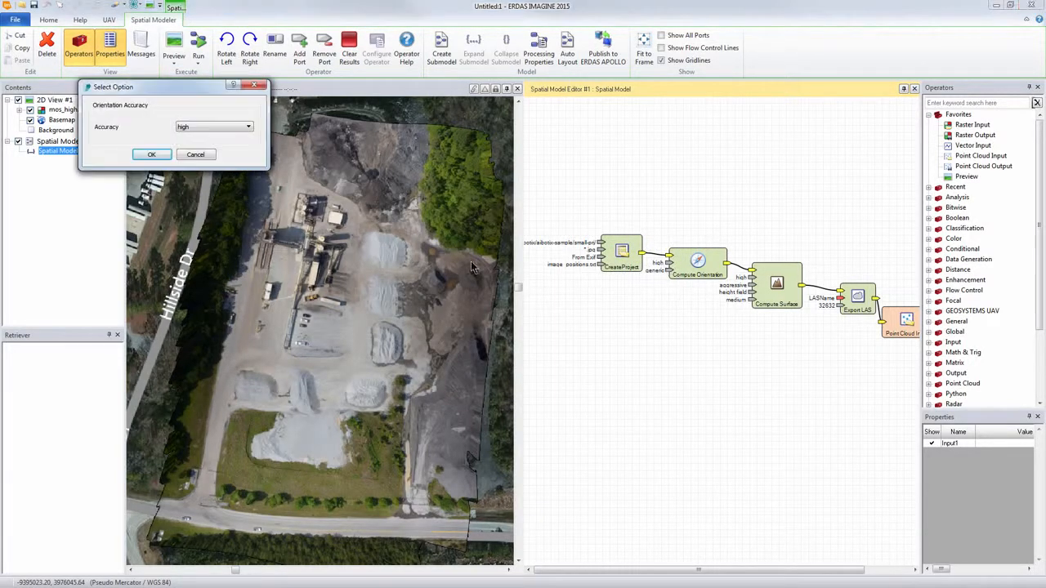
left_click(191, 125)
left_click(194, 152)
left_click(152, 154)
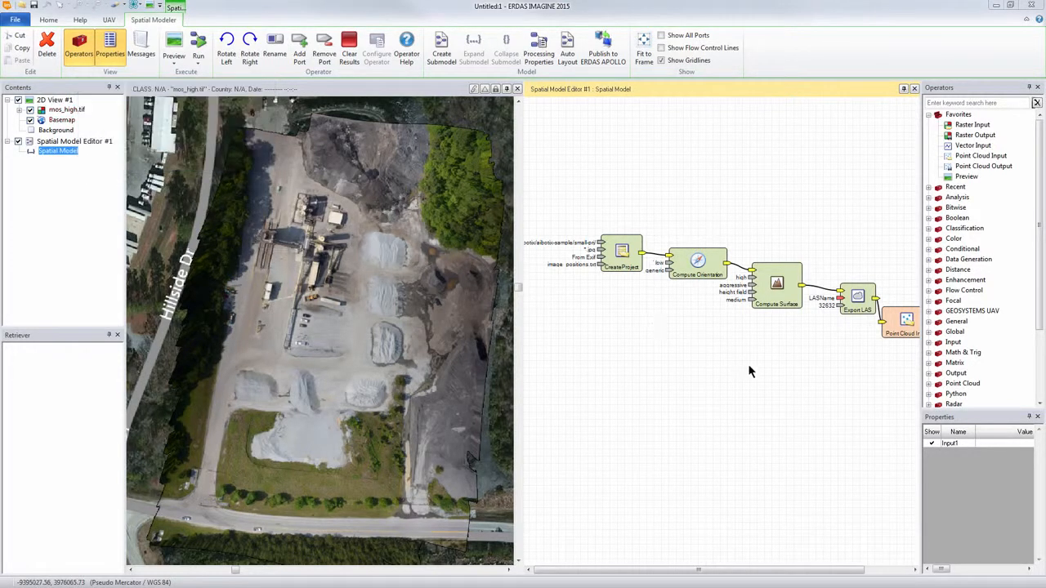
Step: Set the quality of the Compute Surface operator to low
double_click(754, 282)
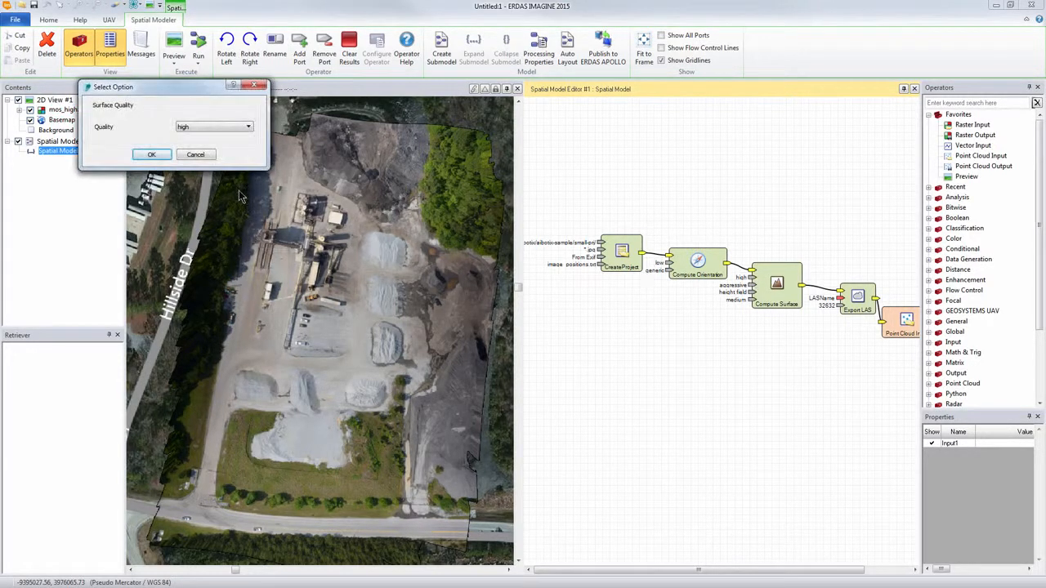
left_click(227, 129)
left_click(205, 146)
left_click(152, 155)
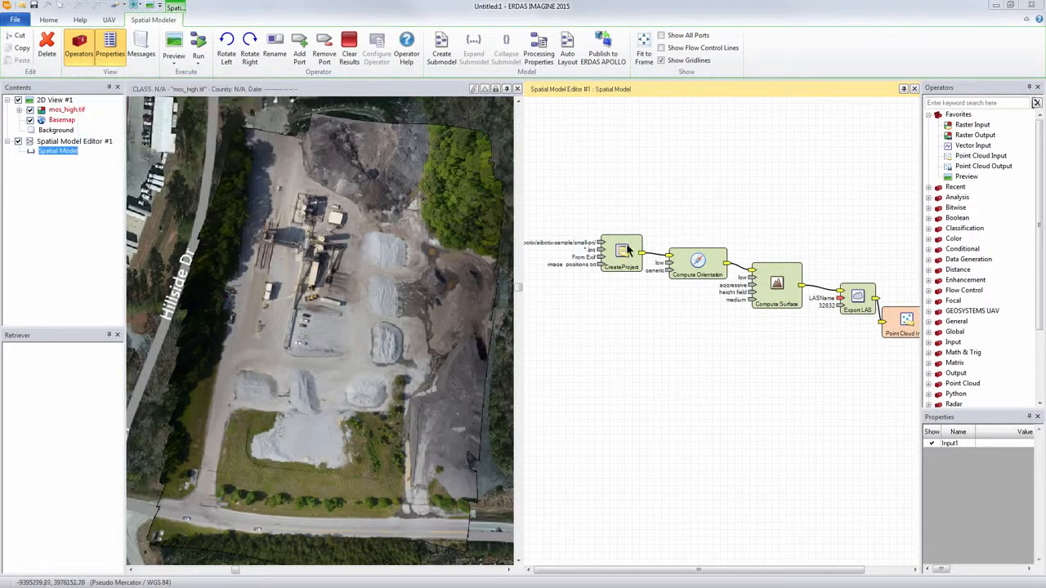
Step: Name the Export LAS output file temoy in the Aibotix-sample folder and set its EPSG code to 32617
double_click(840, 298)
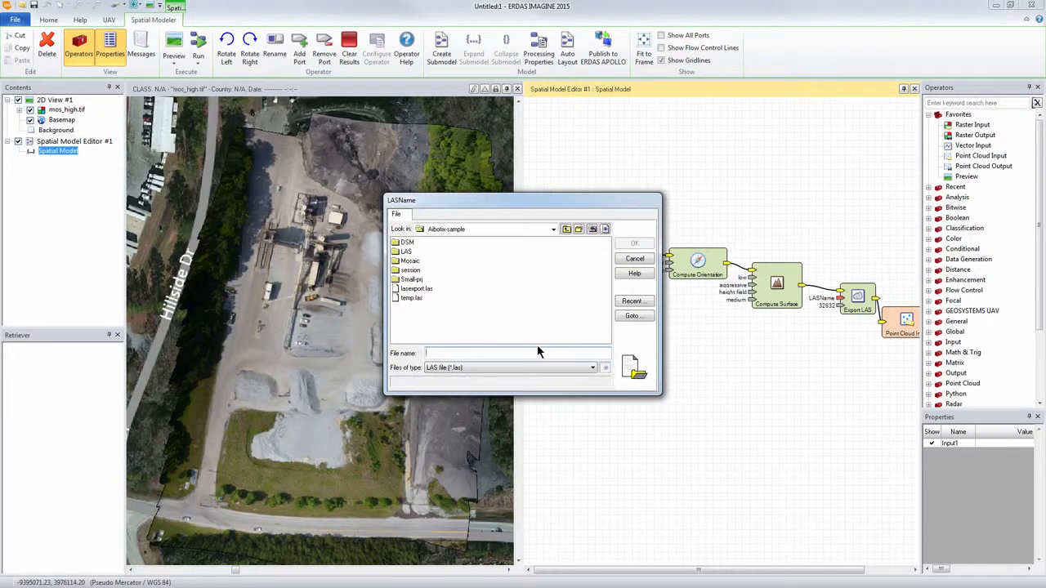
type("temoy")
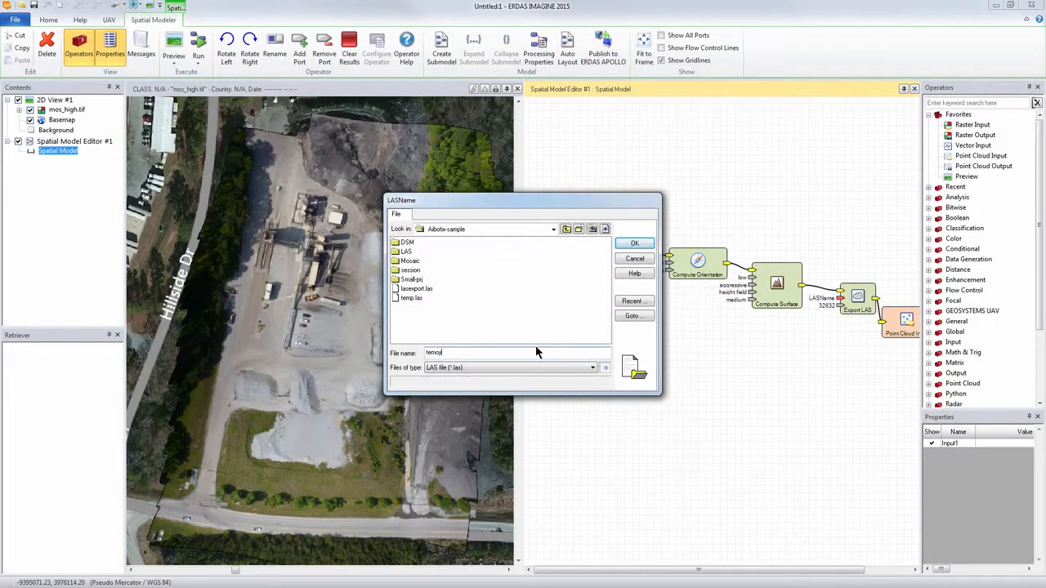
key("Return")
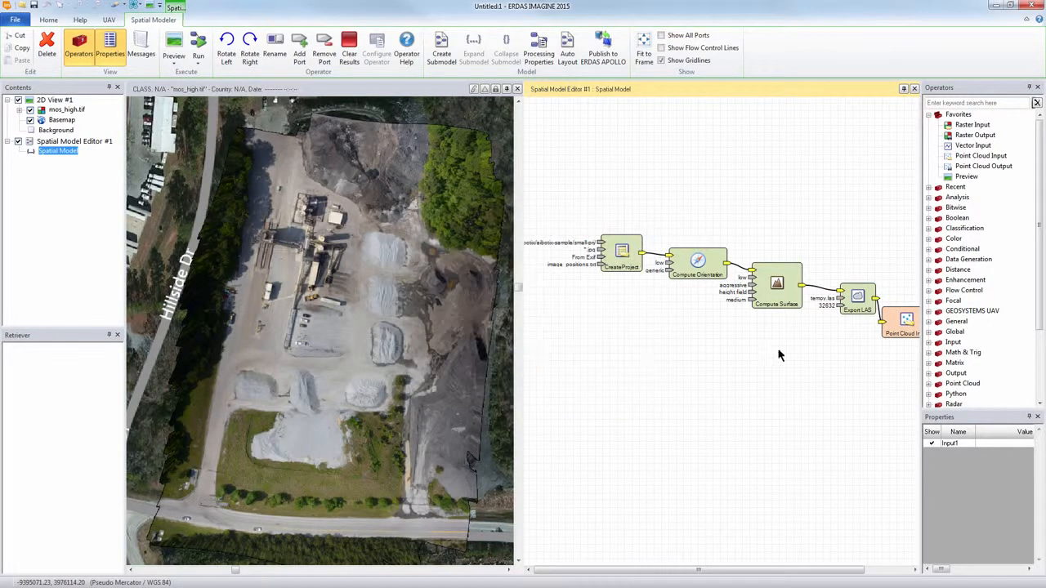
double_click(842, 309)
key("BackSpace")
key("BackSpace")
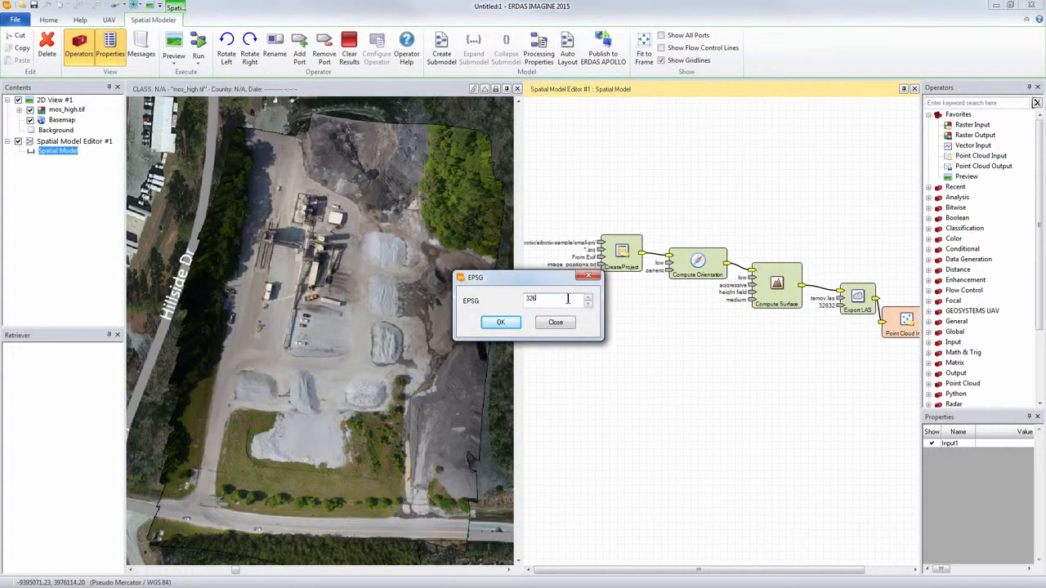
type("17")
left_click(501, 323)
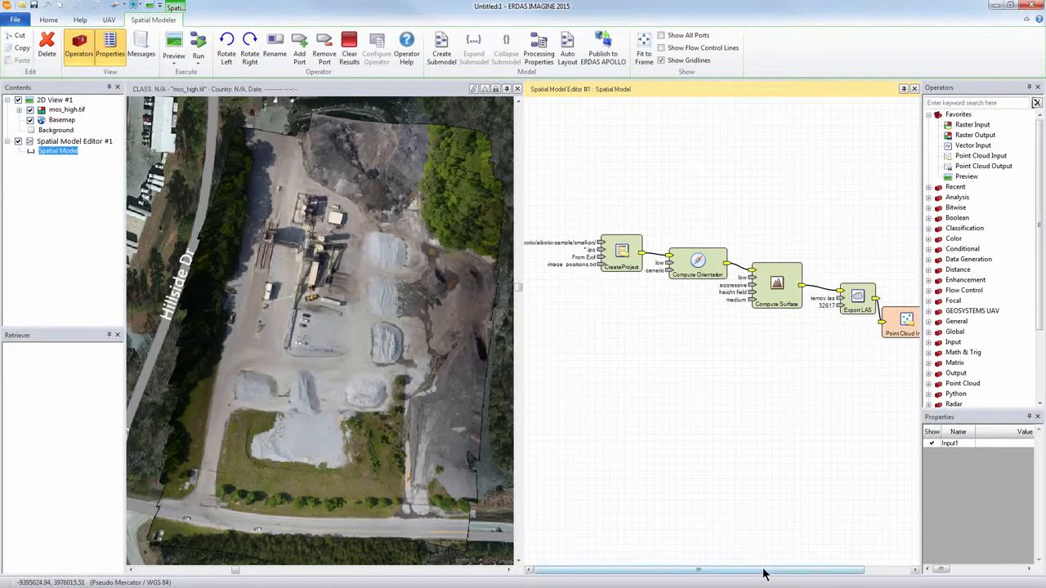
Step: Run the spatial model as a preview to compute the point cloud in a new 2D view
left_click_drag(861, 420, 805, 408)
left_click(754, 379)
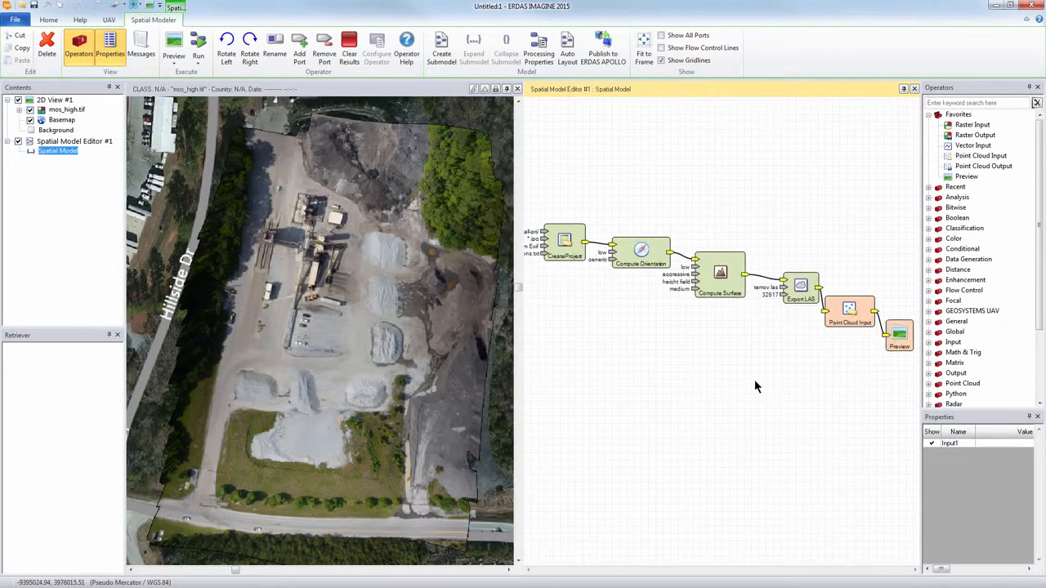
scroll(754, 379, "down", 1)
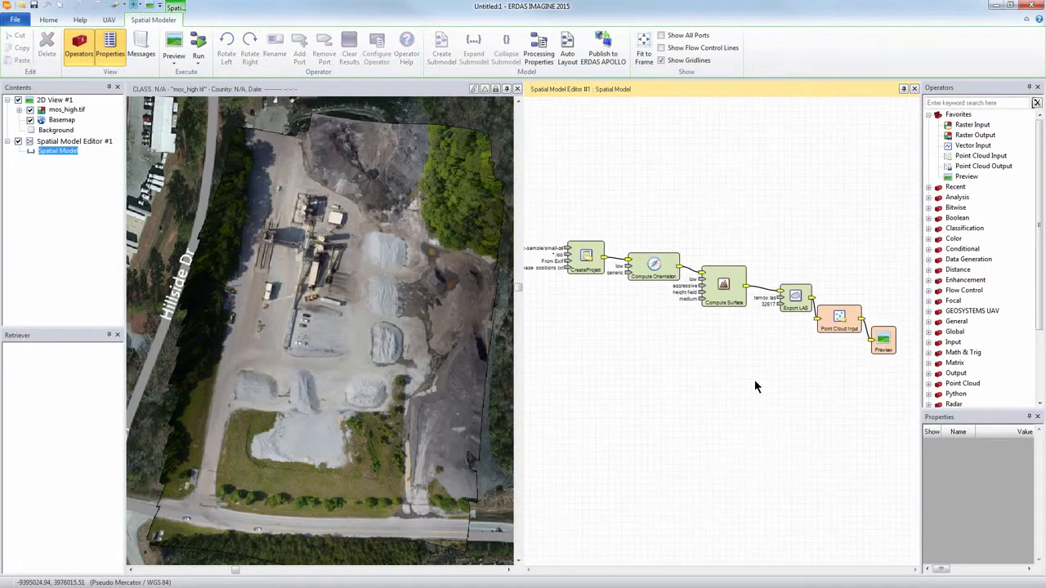
left_click(173, 41)
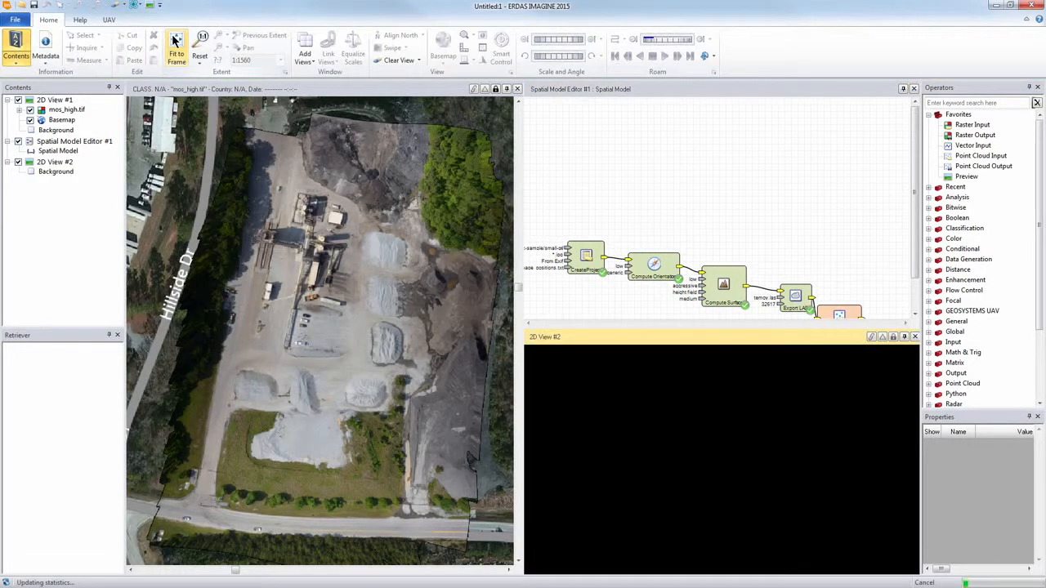
left_click(175, 41)
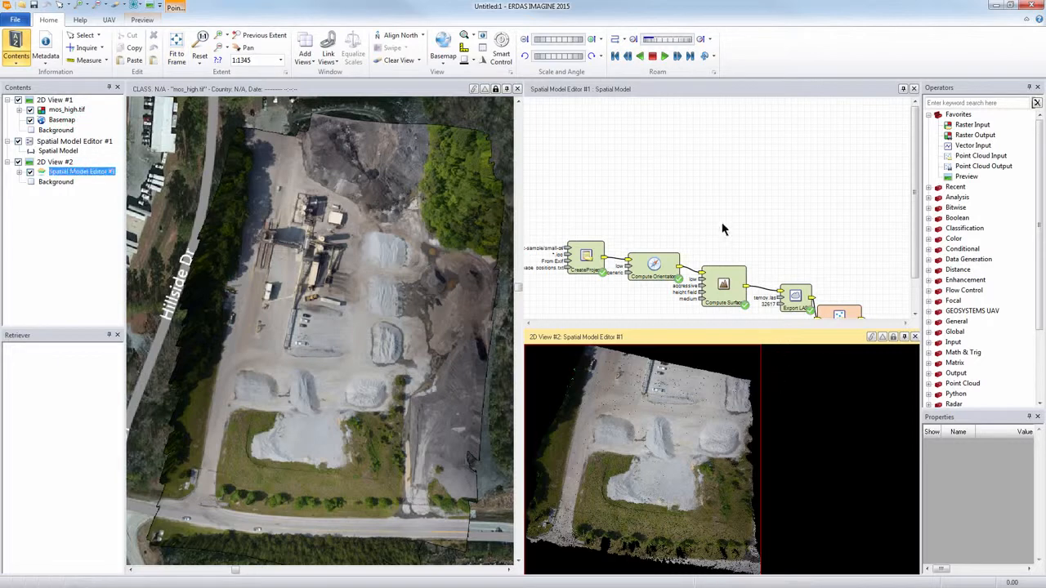
left_click_drag(722, 229, 677, 138)
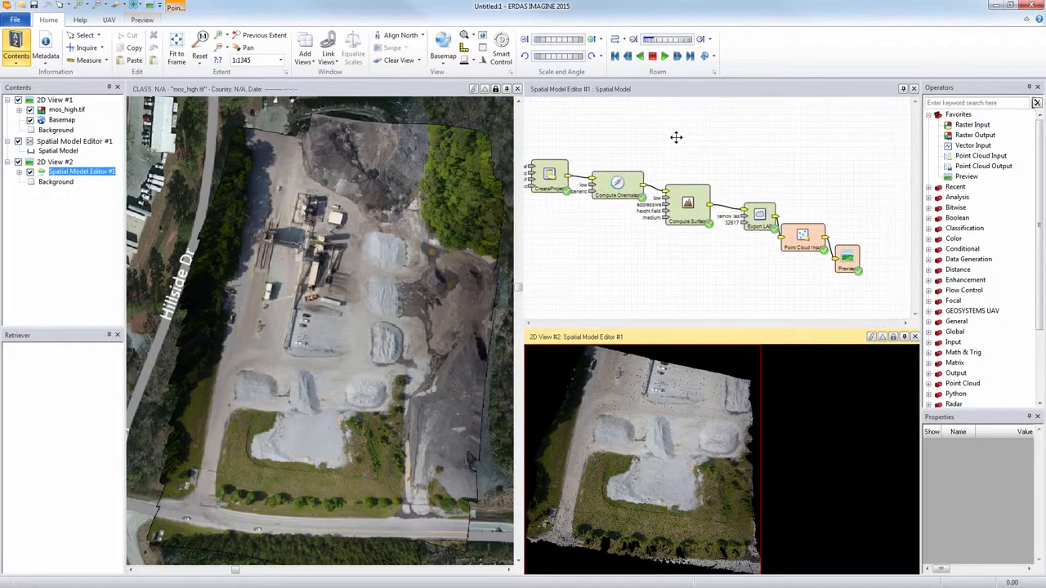
Step: View the previewed point cloud colored by Elevation and return its coloring to RGB
left_click(815, 415)
left_click(142, 21)
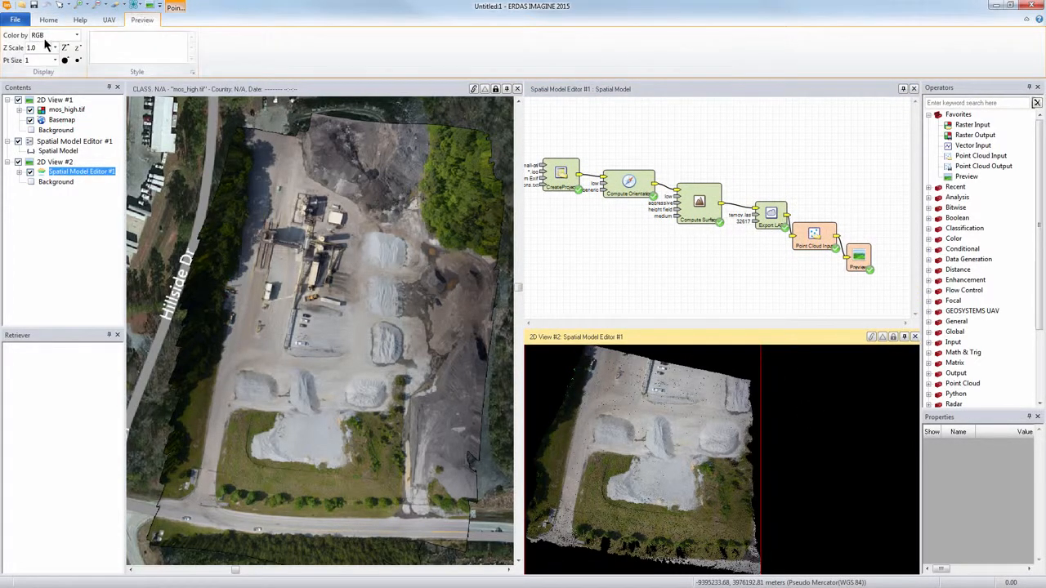
left_click(76, 35)
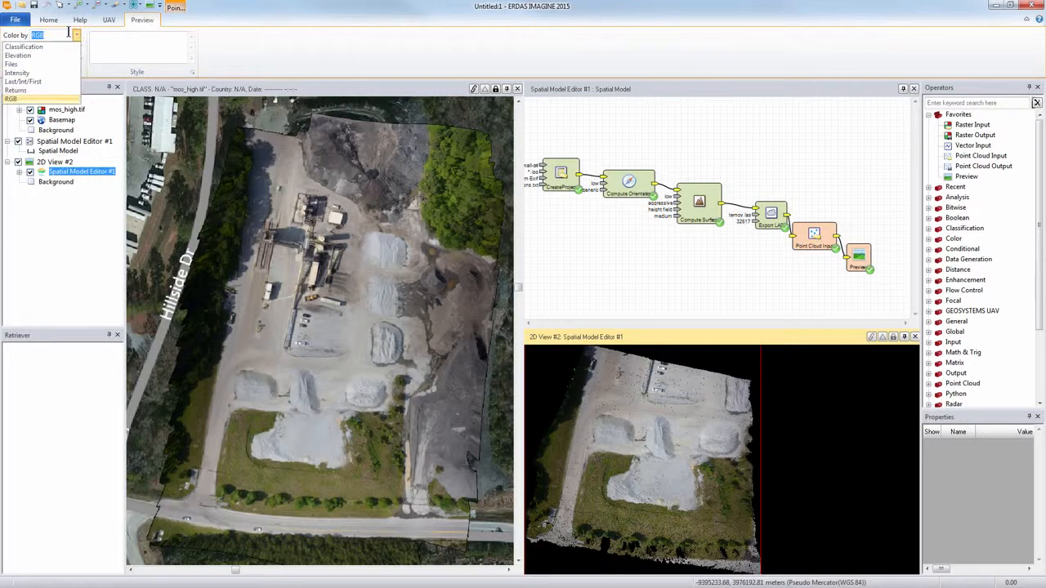
left_click(27, 56)
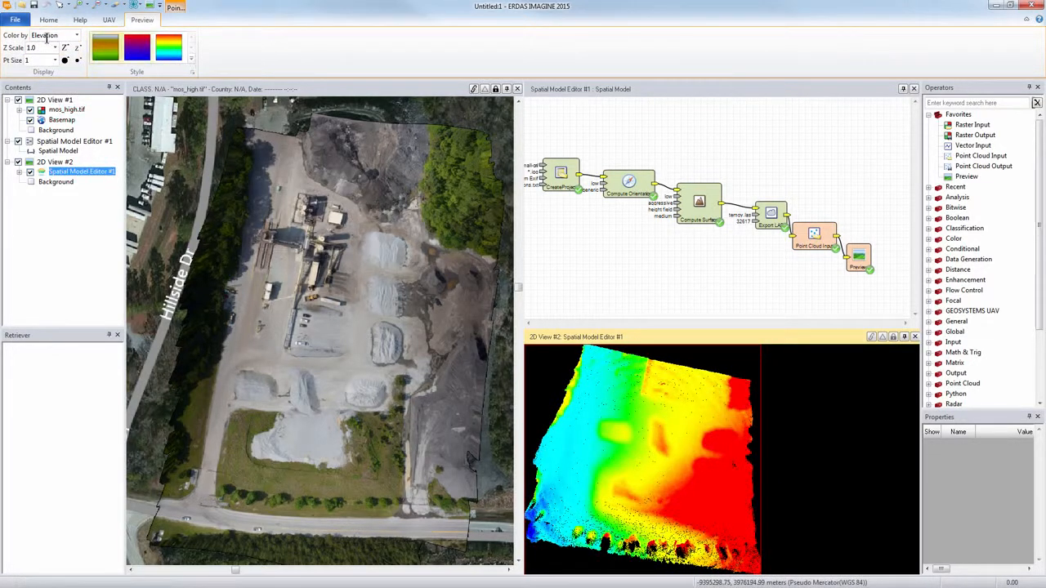
left_click(78, 35)
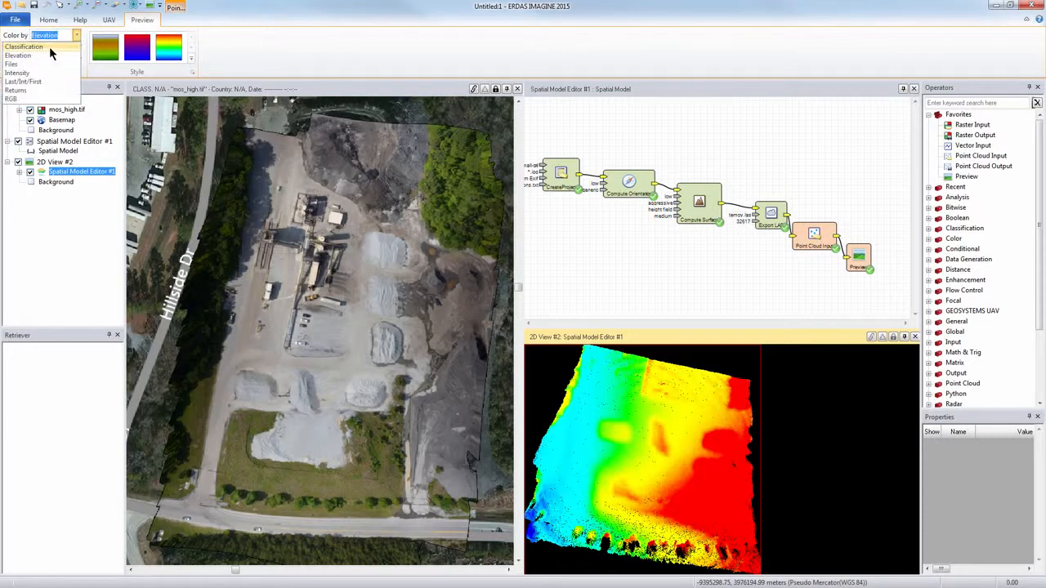
left_click(32, 99)
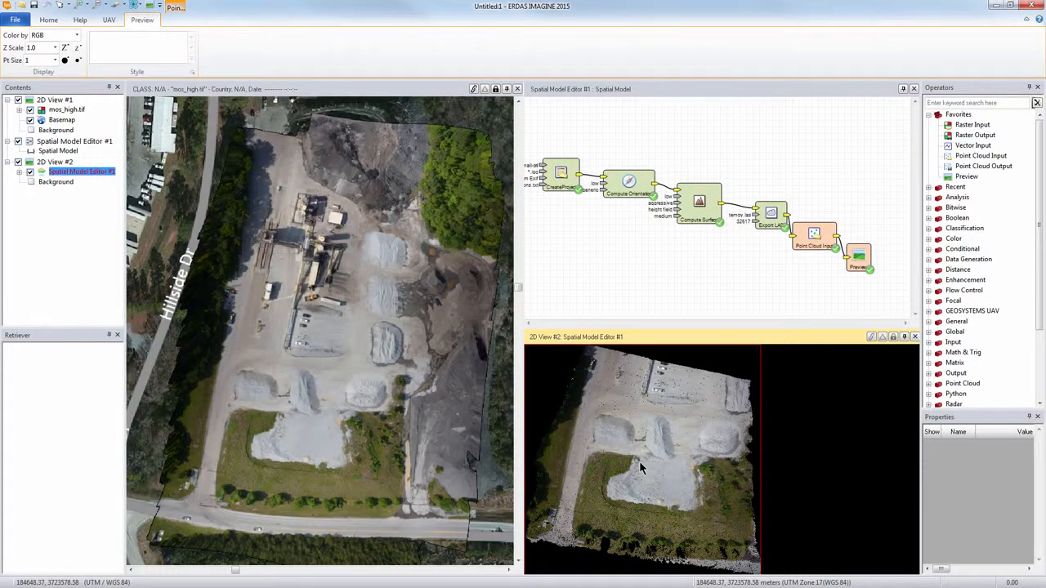
Step: Close the point cloud preview view and the Spatial Model Editor without saving the model
left_click(914, 336)
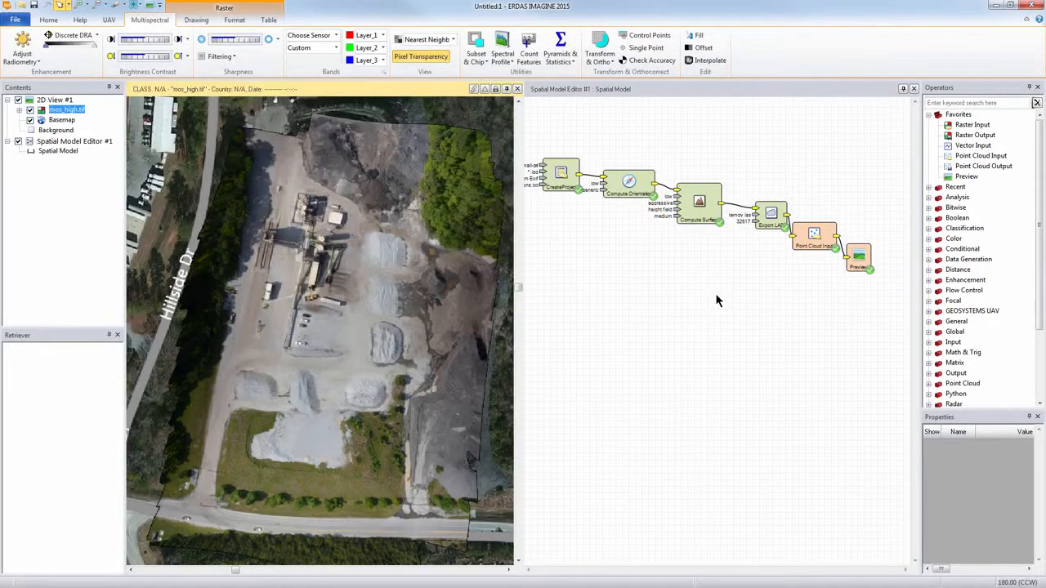
left_click(716, 299)
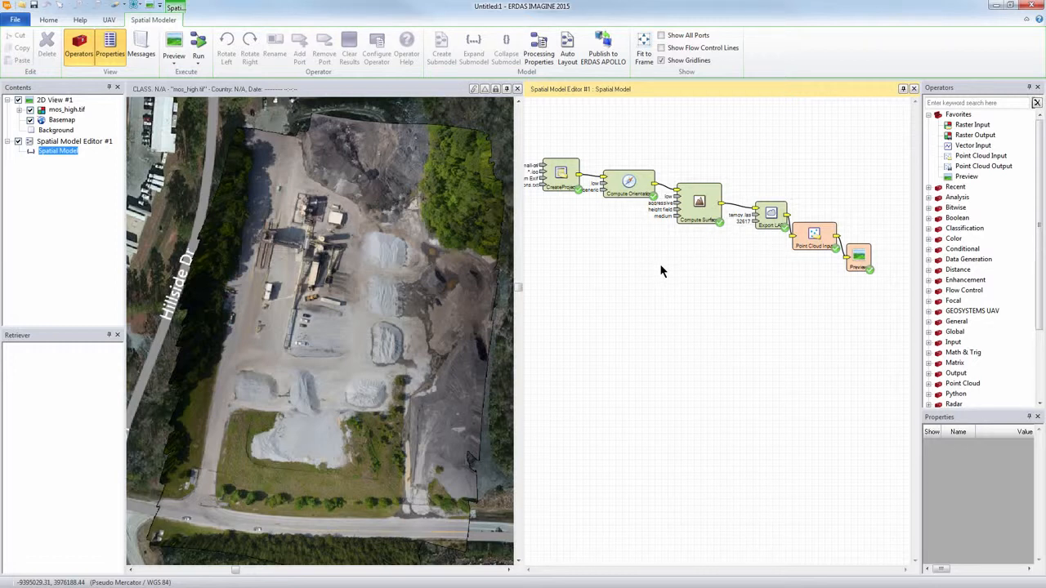
left_click(913, 88)
left_click(532, 327)
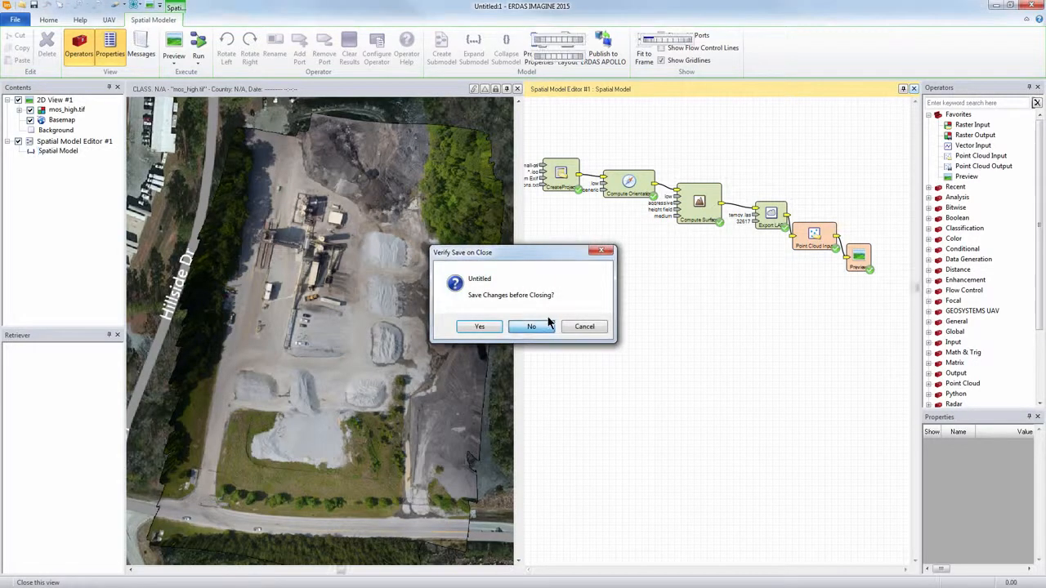
Step: Add two empty 2D views beside the mosaic and make 2D View #2 active
left_click(150, 7)
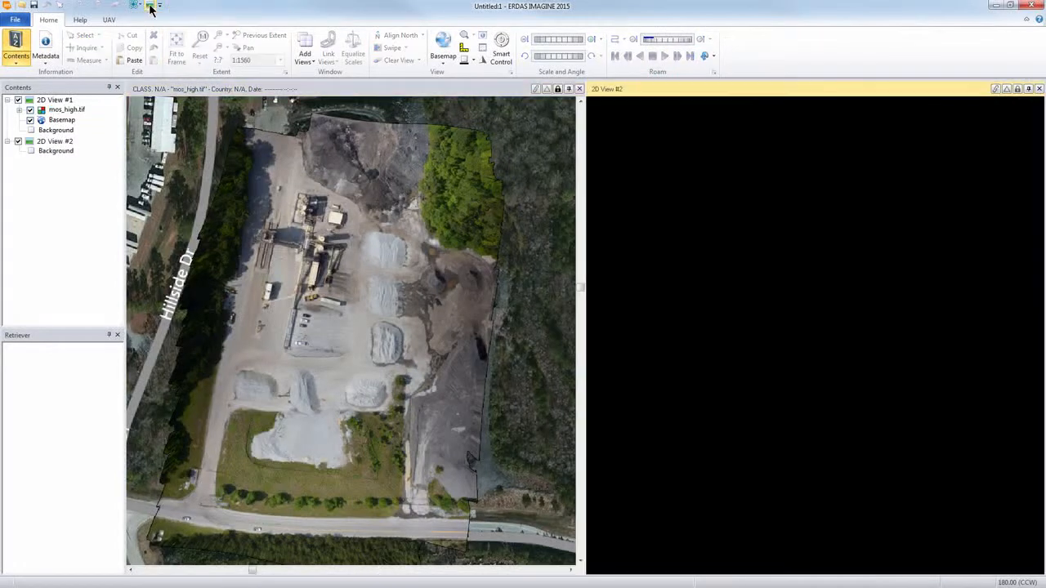
left_click(149, 6)
left_click(798, 163)
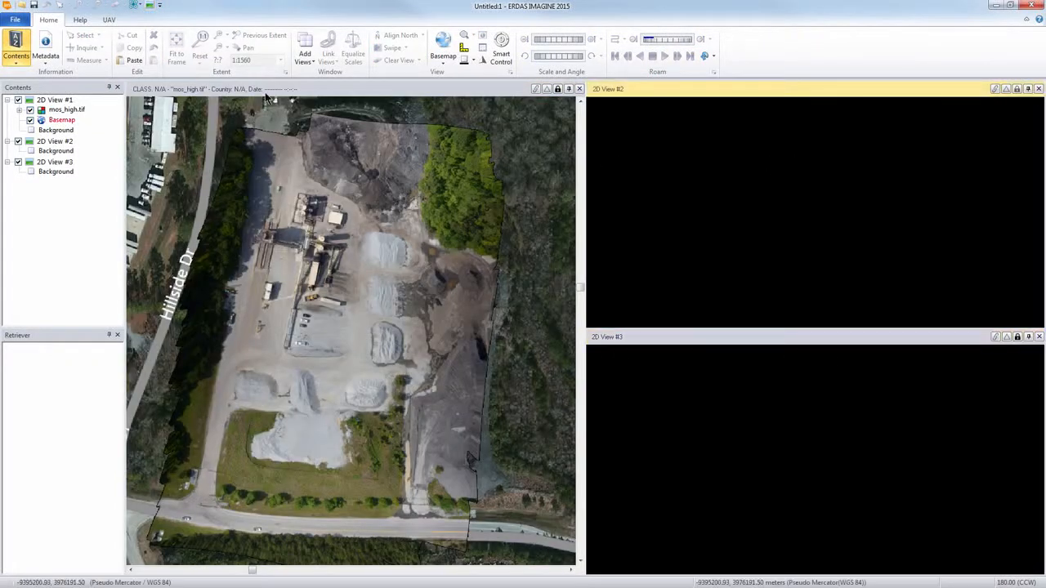
Step: Open las-low.las from the small-prj folder as a point cloud layer in 2D View #2
left_click(110, 22)
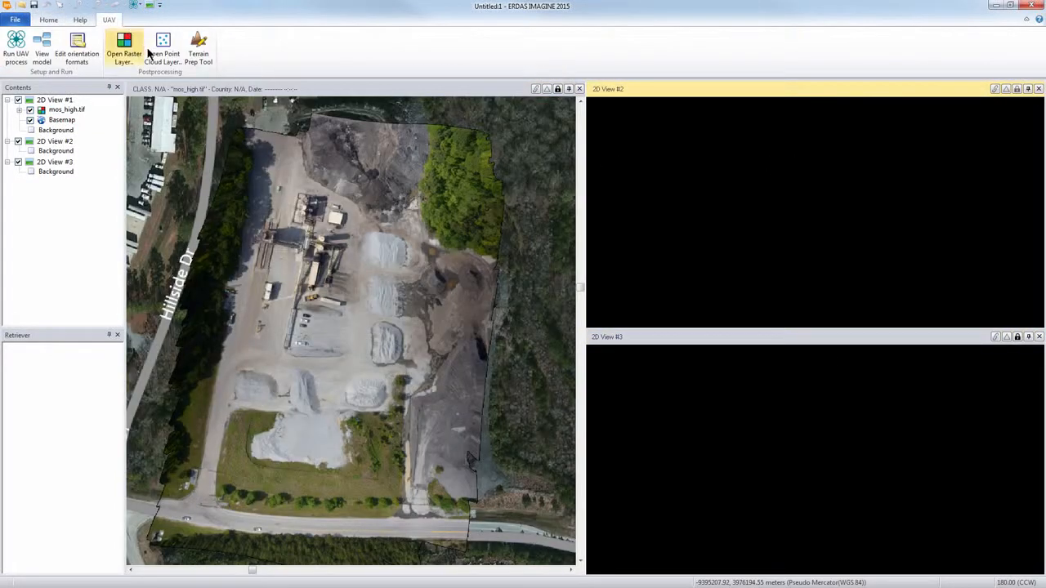
left_click(165, 55)
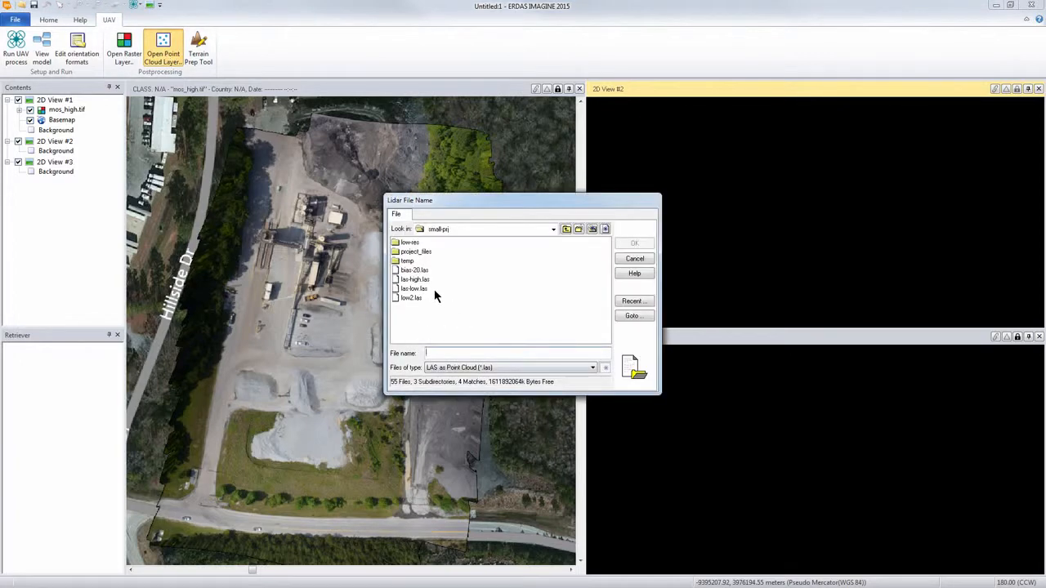
left_click(413, 289)
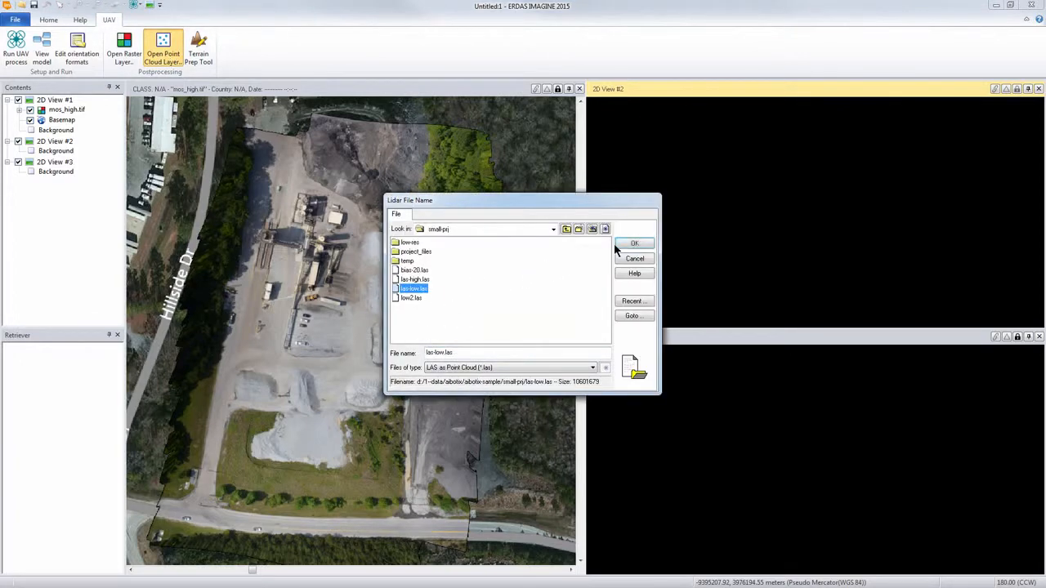
left_click(633, 245)
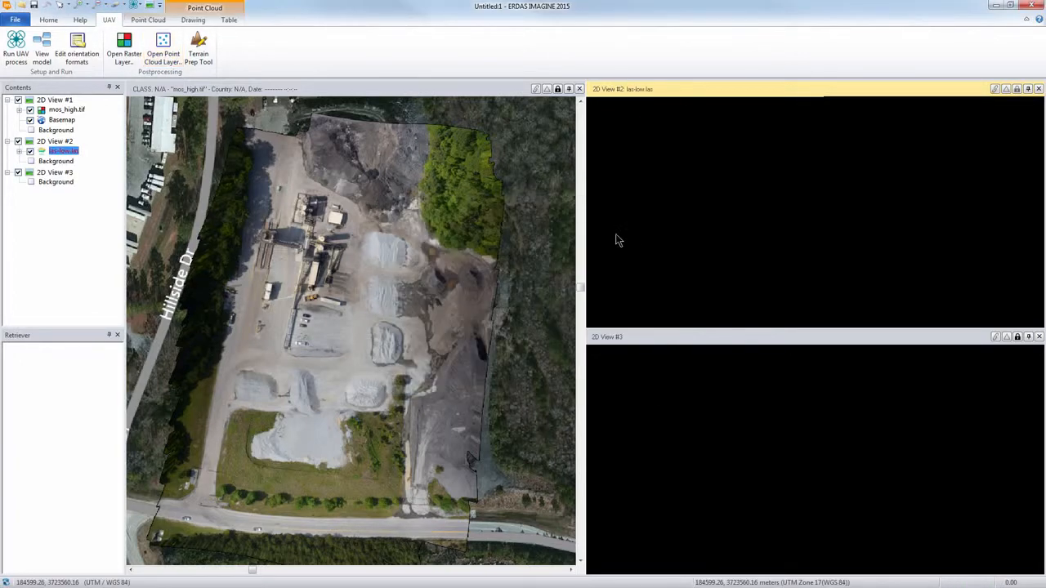
Step: Open las-high.las from the small-prj folder as a point cloud layer in 2D View #3
left_click(755, 382)
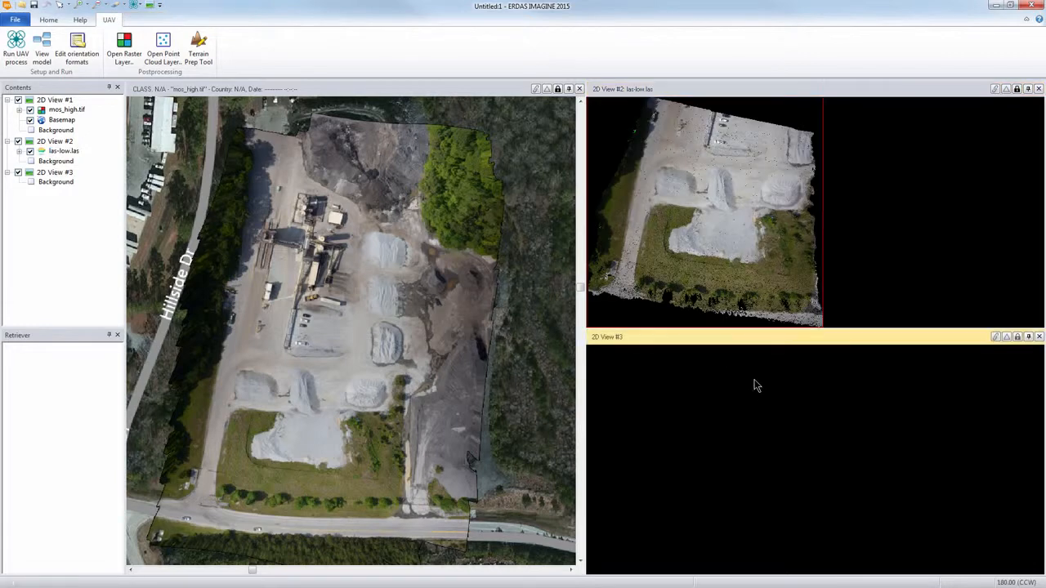
left_click(163, 50)
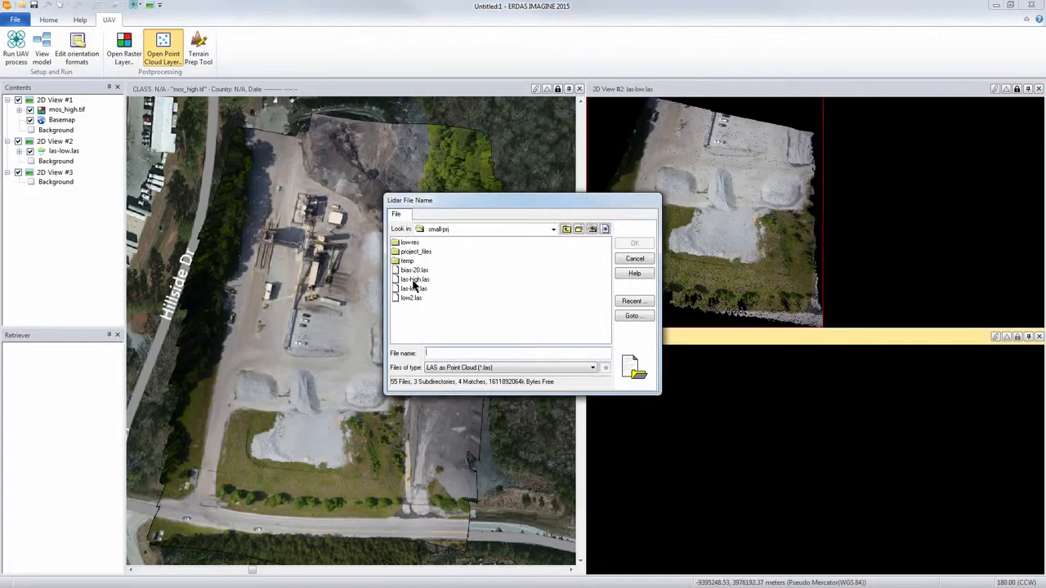
left_click(415, 280)
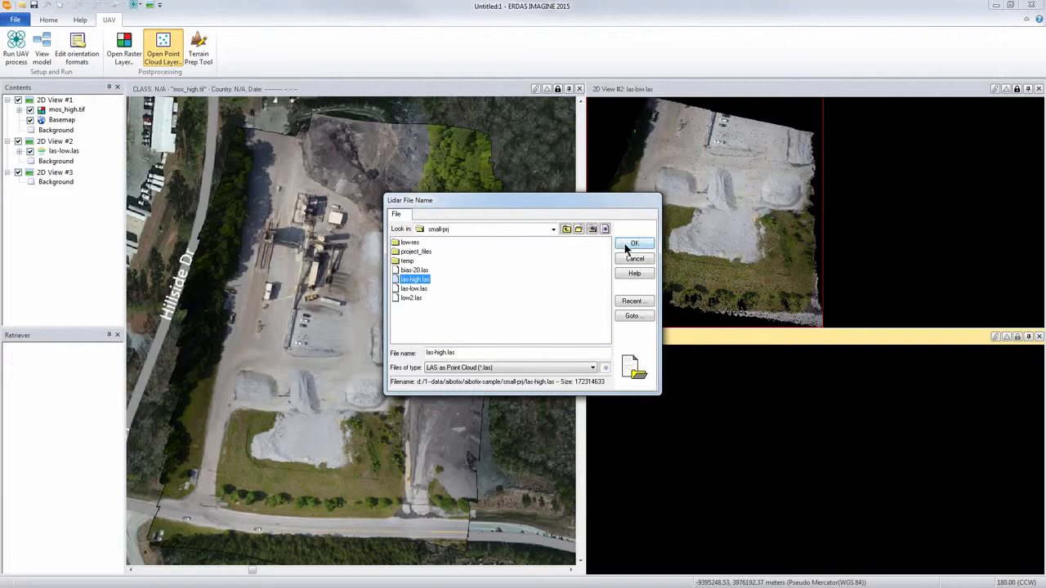
left_click(625, 244)
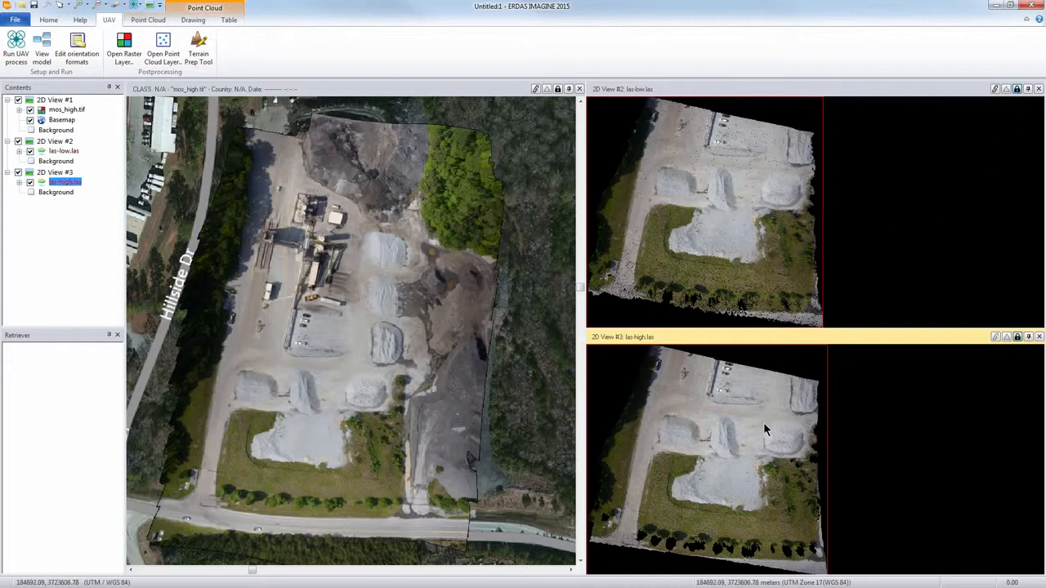
Step: Compare the stockpiles in both point clouds with las-low.las at point size 3, and return its point size to 1
scroll(718, 439, "up", 3)
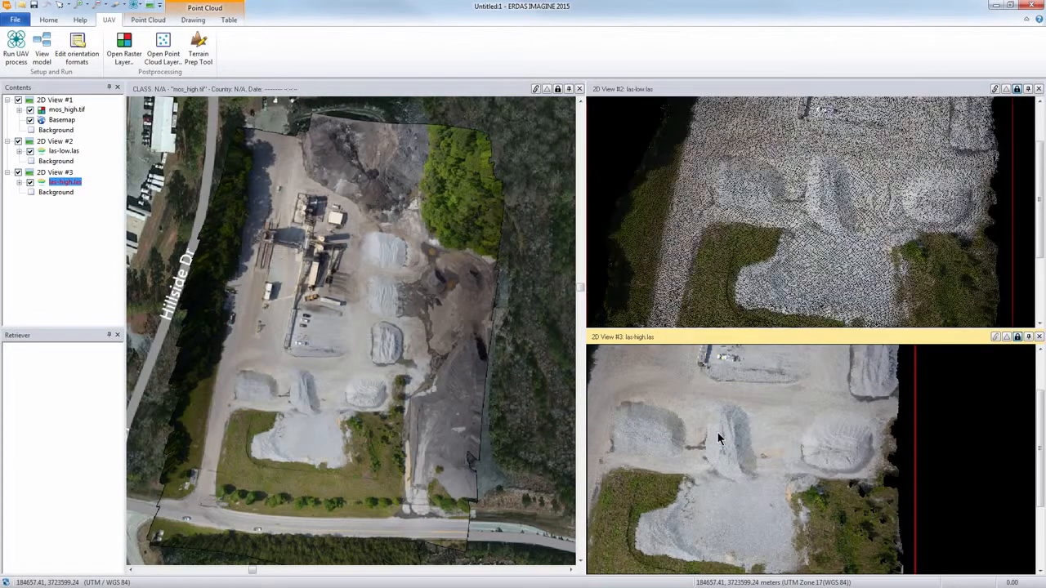
scroll(838, 444, "up", 3)
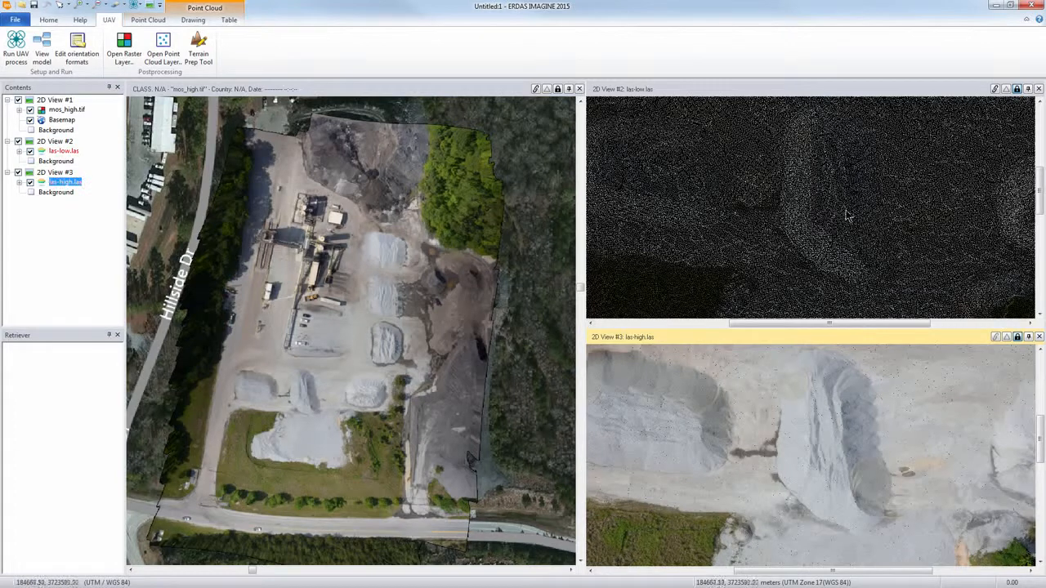
left_click(690, 90)
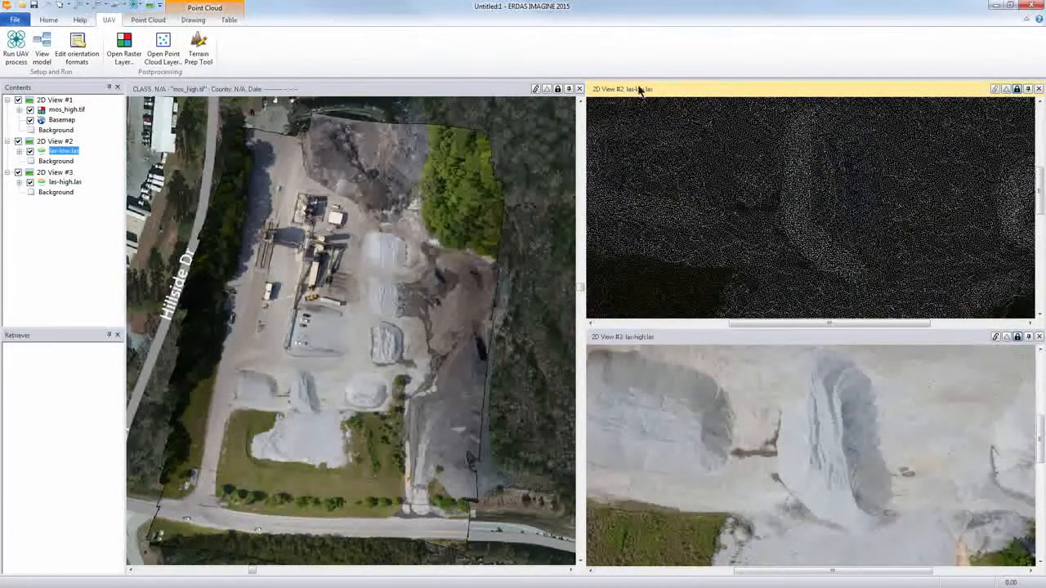
left_click(47, 20)
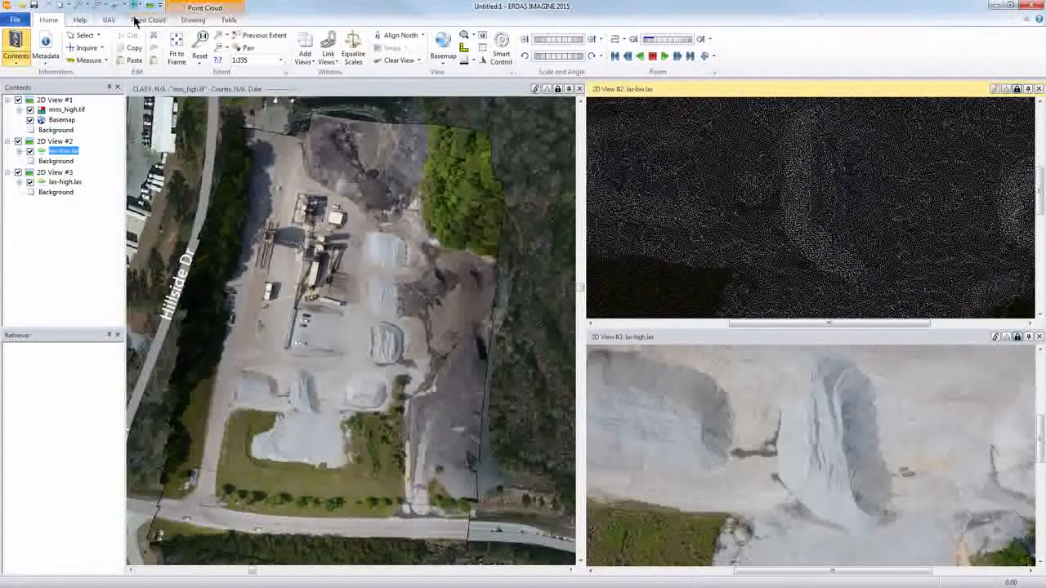
left_click(149, 19)
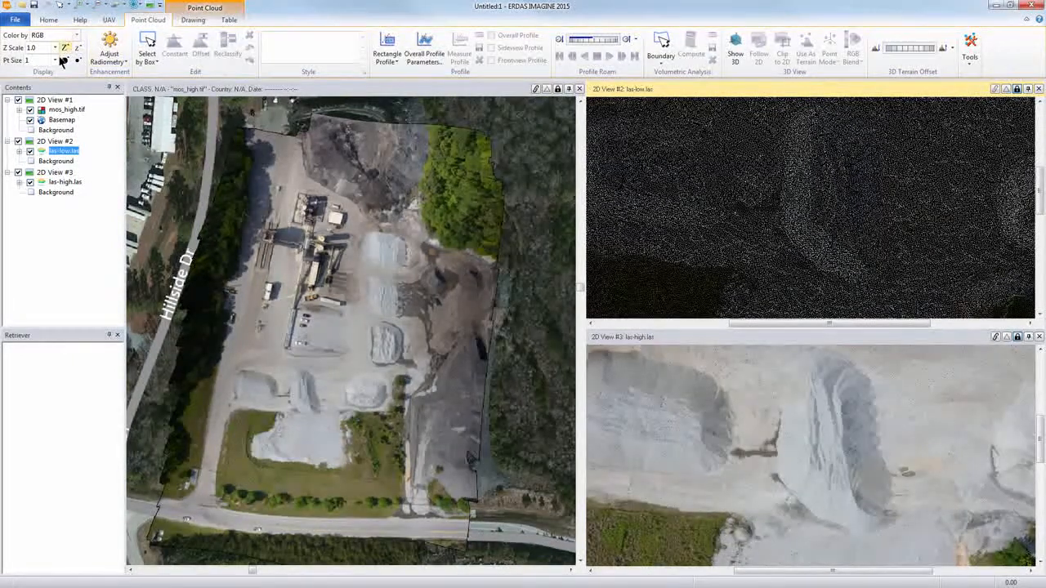
double_click(65, 62)
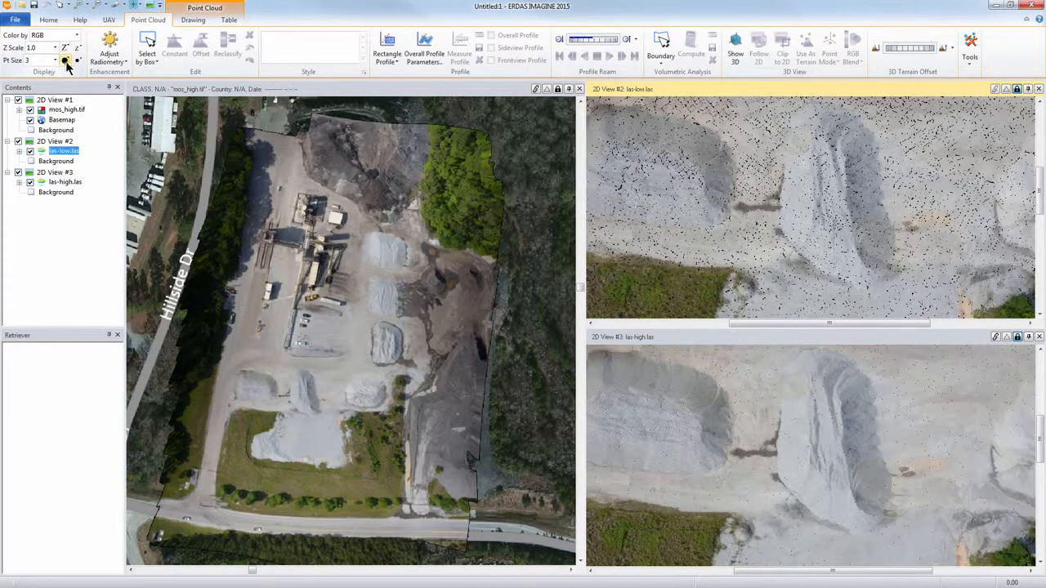
double_click(77, 61)
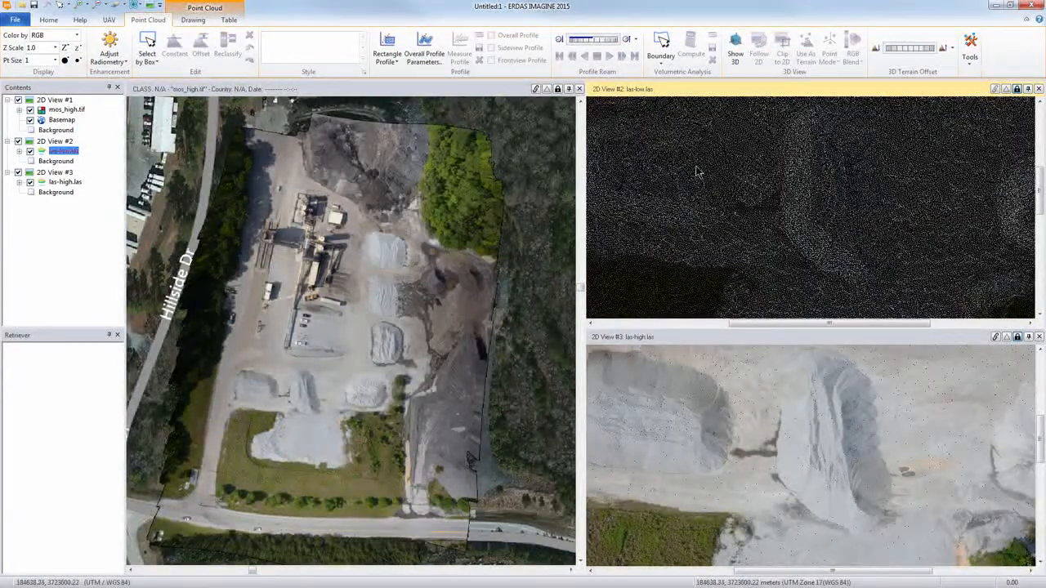
Step: Add a fourth 2D view and open dsm_high.tif from the DSM folder in it, displayed as Relief
left_click(152, 7)
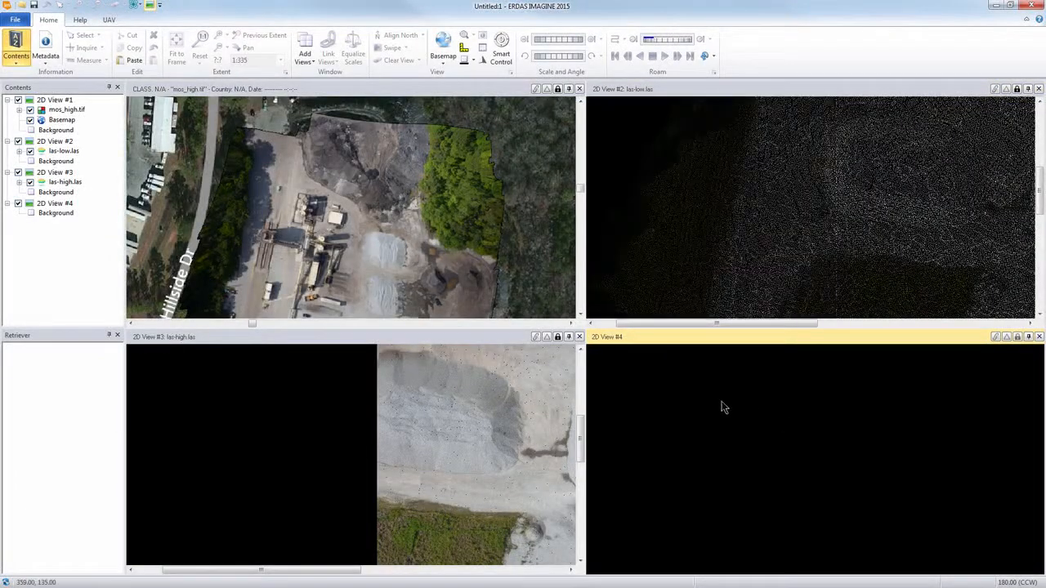
left_click(22, 6)
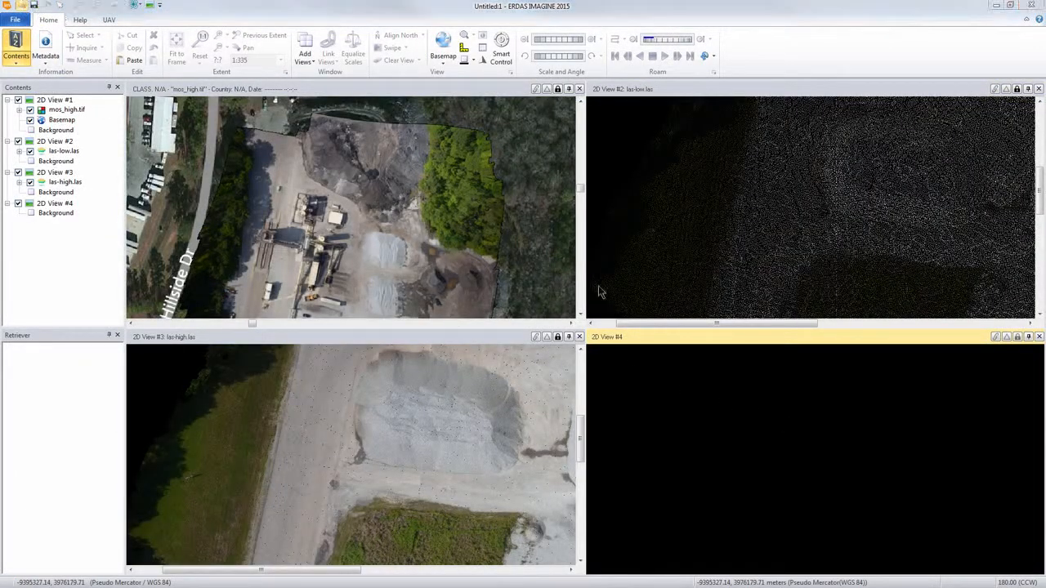
left_click(566, 229)
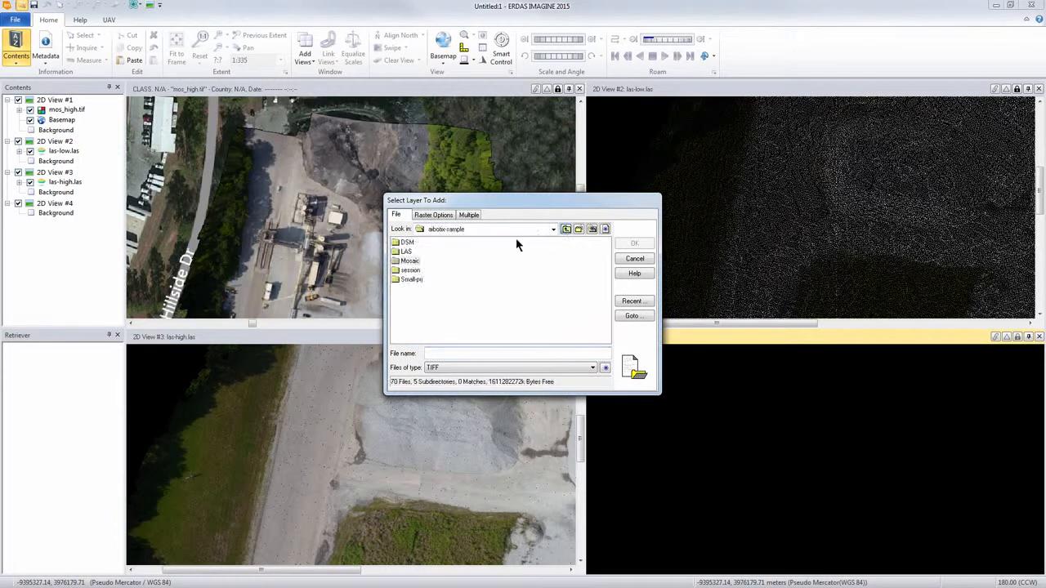
double_click(404, 243)
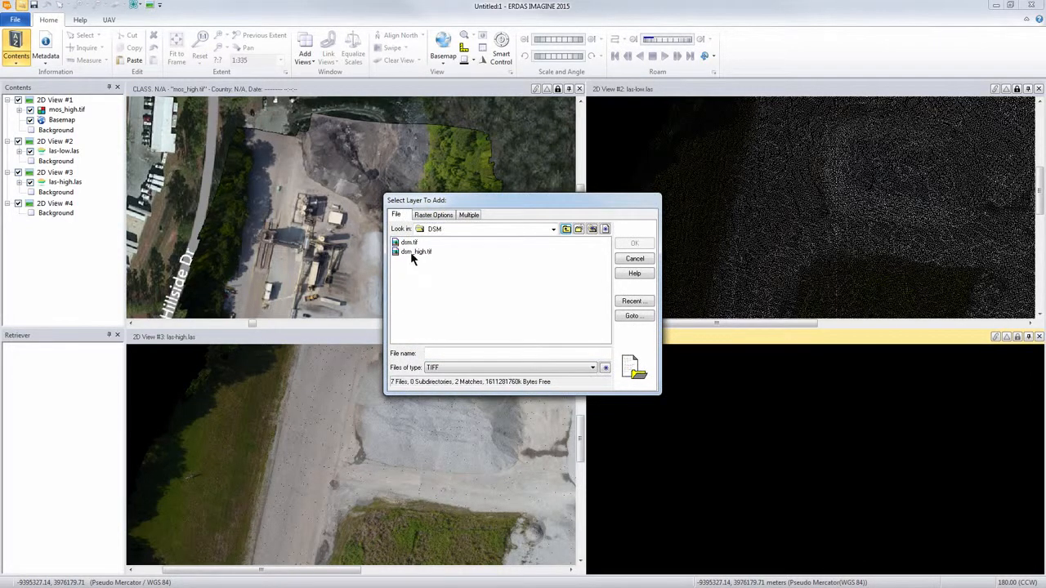
left_click(410, 250)
left_click(443, 218)
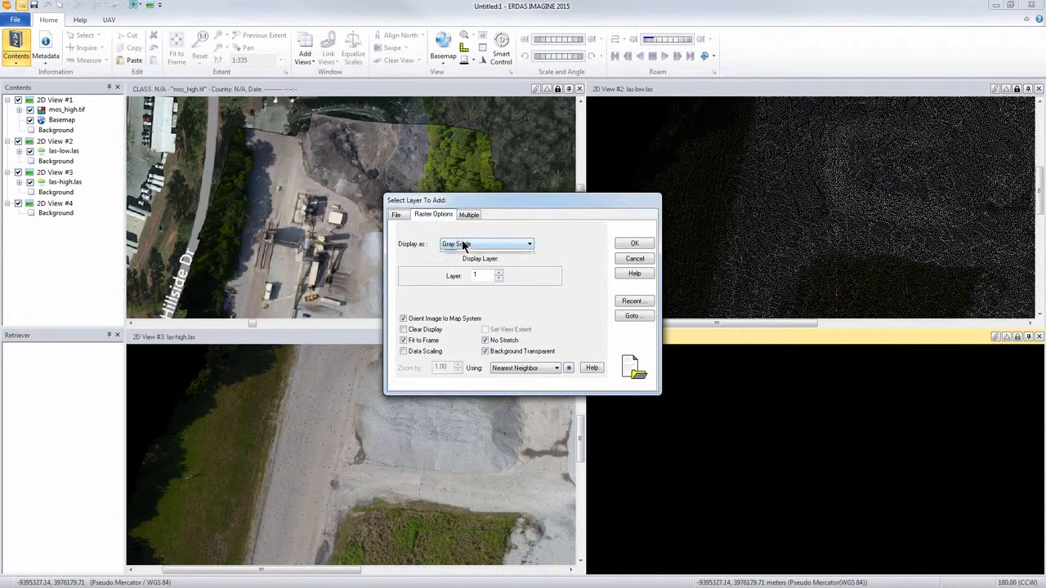
left_click(464, 244)
left_click(467, 277)
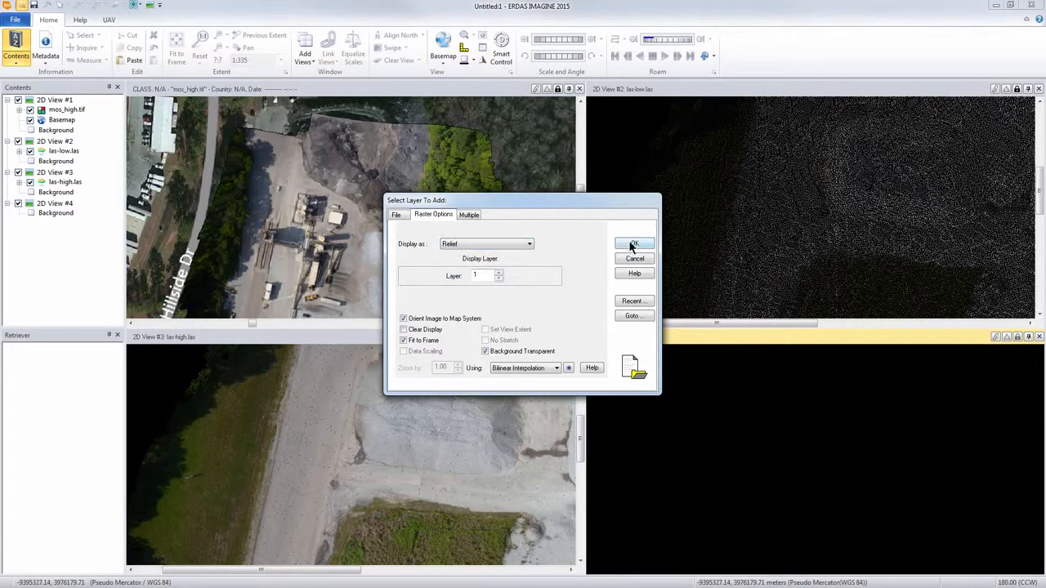
left_click(634, 245)
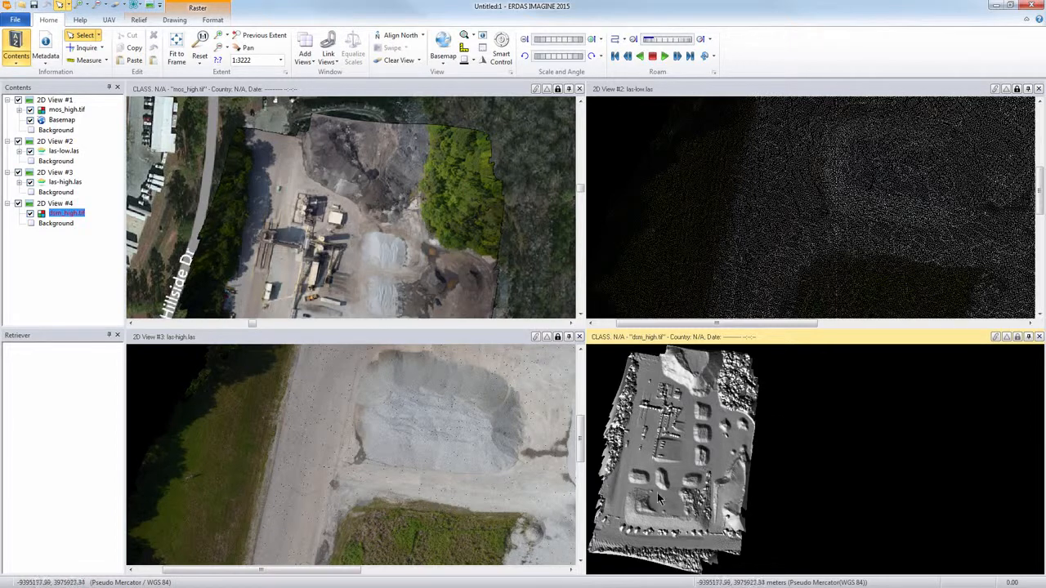
Step: Inspect the stockpiles in the relief DSM and close the las-low.las and las-high.las views
scroll(662, 482, "up", 3)
scroll(659, 483, "up", 5)
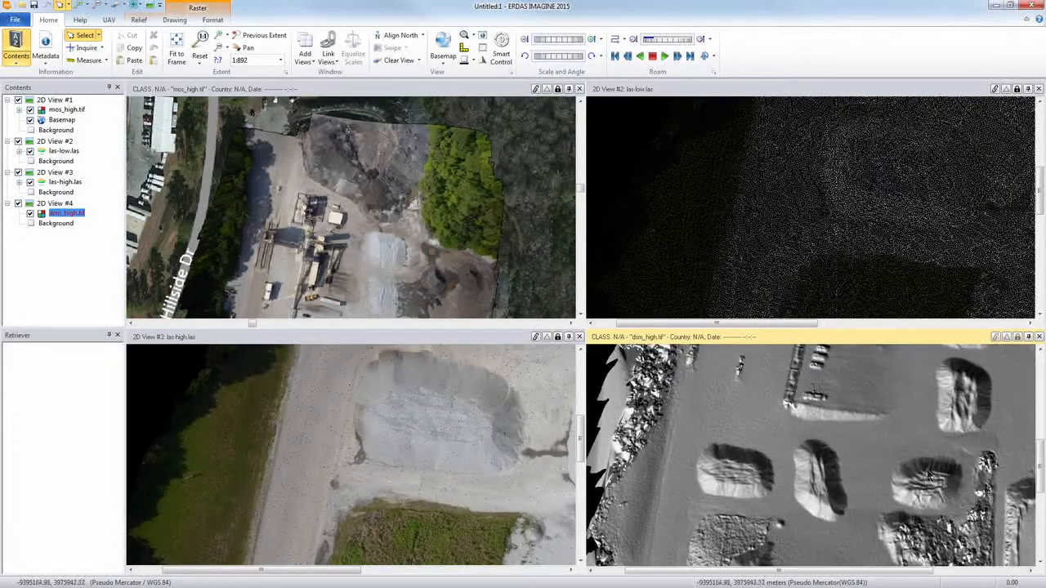
left_click_drag(875, 502, 836, 409)
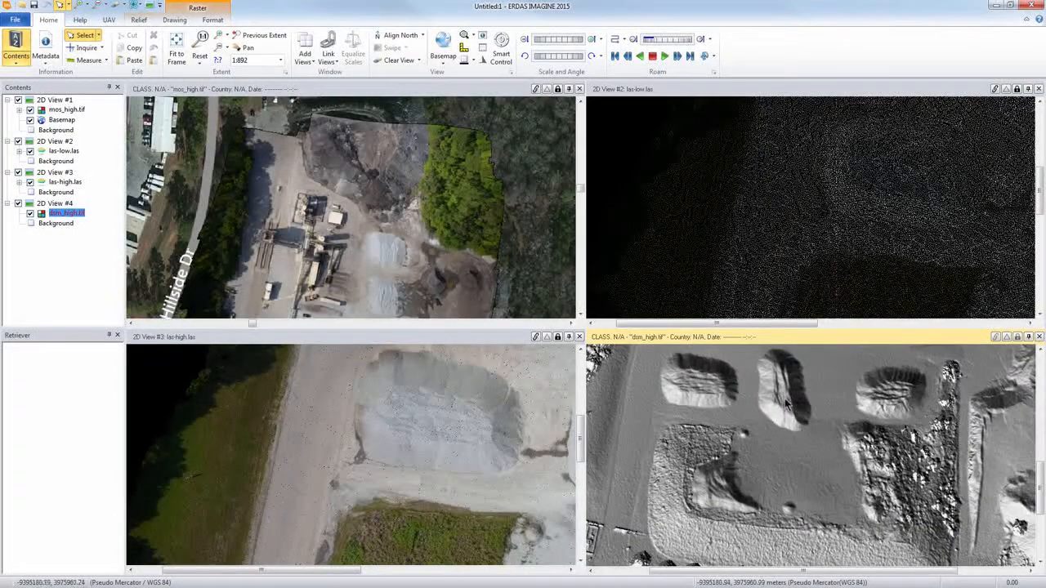
left_click_drag(489, 423, 477, 424)
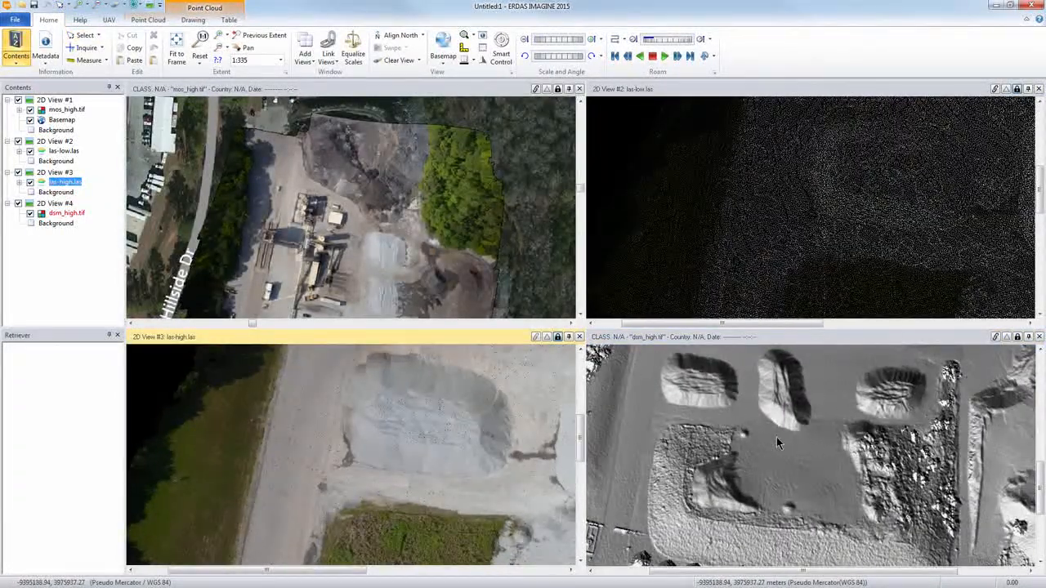
left_click(1039, 88)
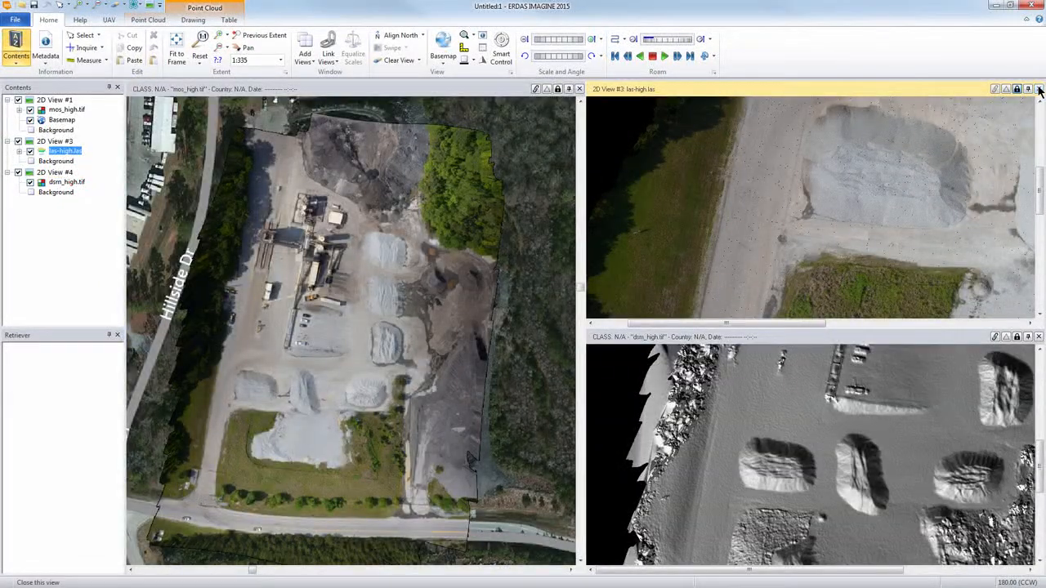
left_click(1039, 88)
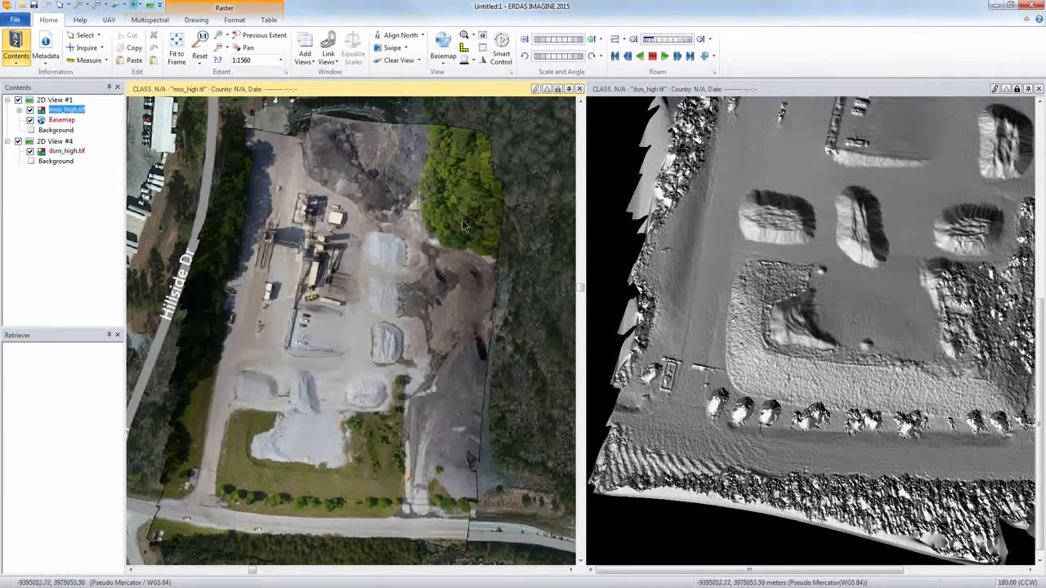
Step: Open mos_high.tif from the Mosaic folder as another raster layer in 2D View #1
left_click(66, 6)
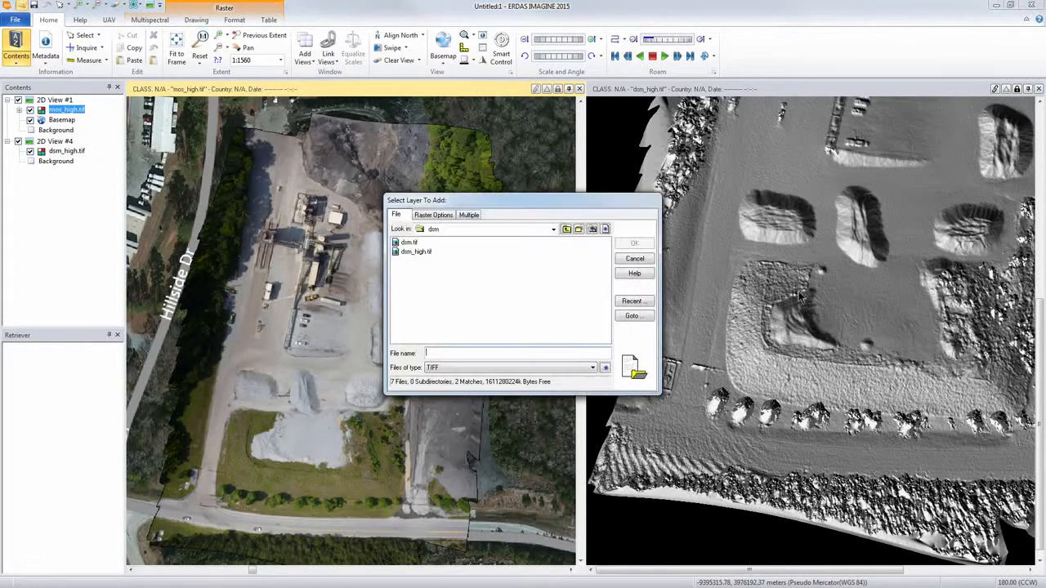
left_click(566, 229)
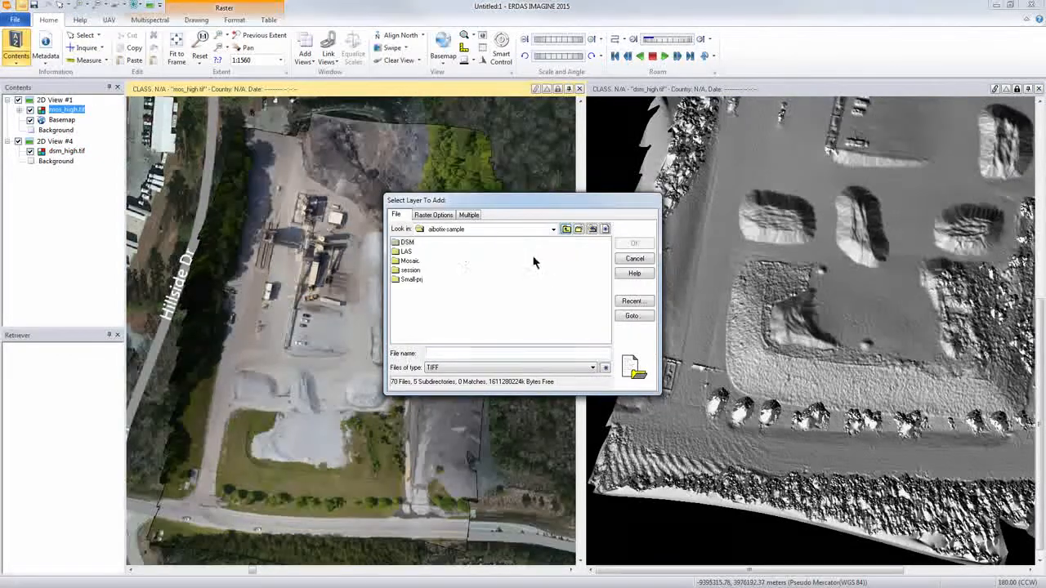
left_click(404, 261)
double_click(407, 260)
left_click(417, 252)
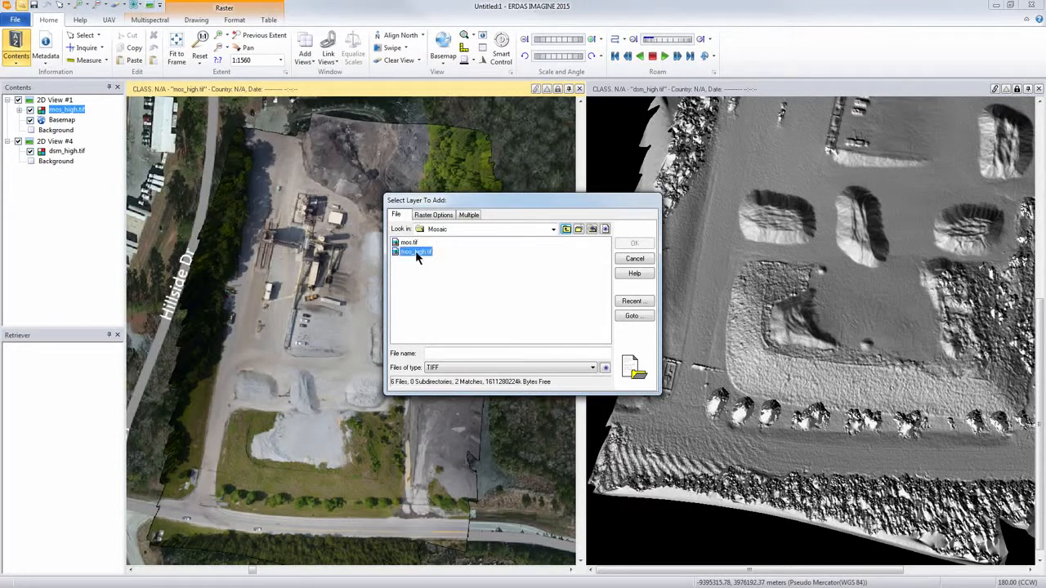
key("Return")
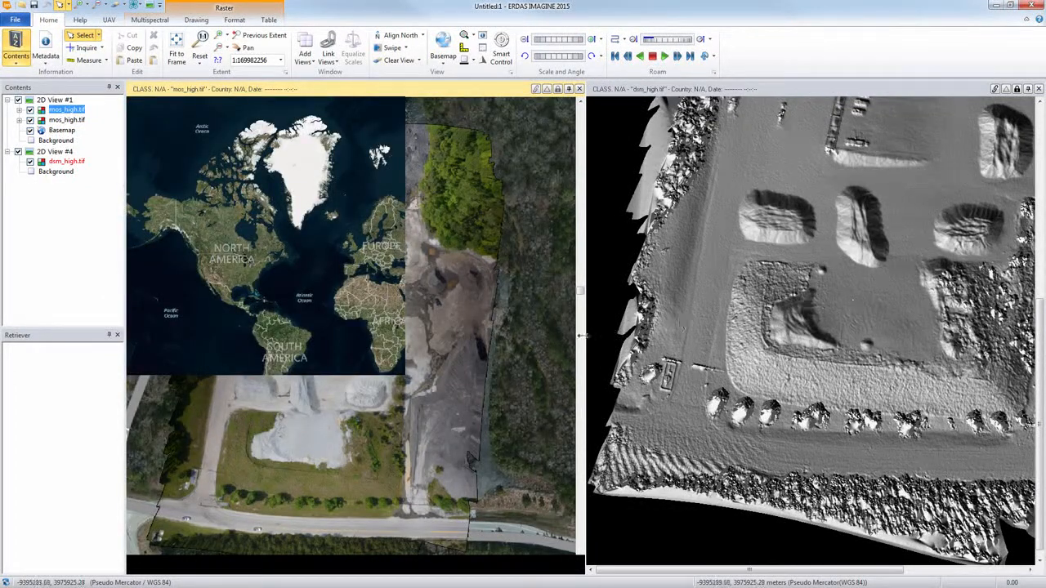
Step: Fit the uppermost mos_high.tif layer of 2D View #1 to the window
left_click(811, 305)
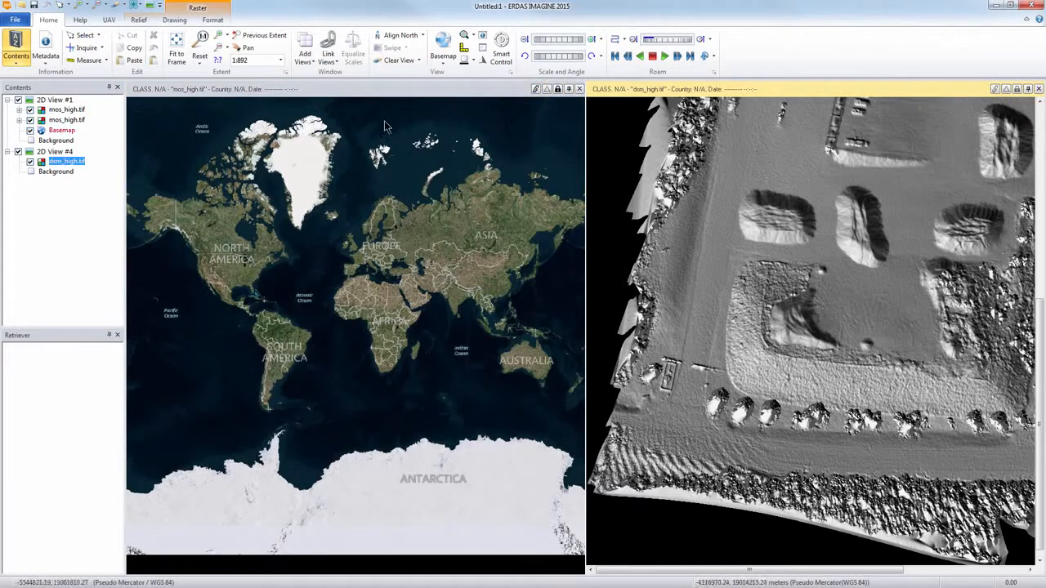
right_click(73, 114)
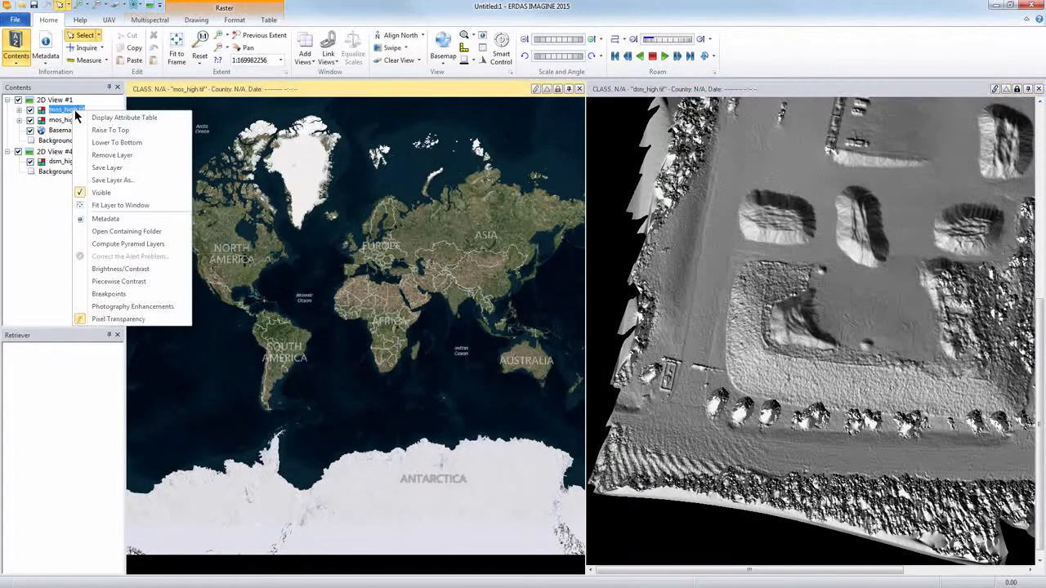
left_click(116, 206)
Step: Open mos_high.tif as a raster layer above dsm_high.tif in 2D View #4
left_click(804, 86)
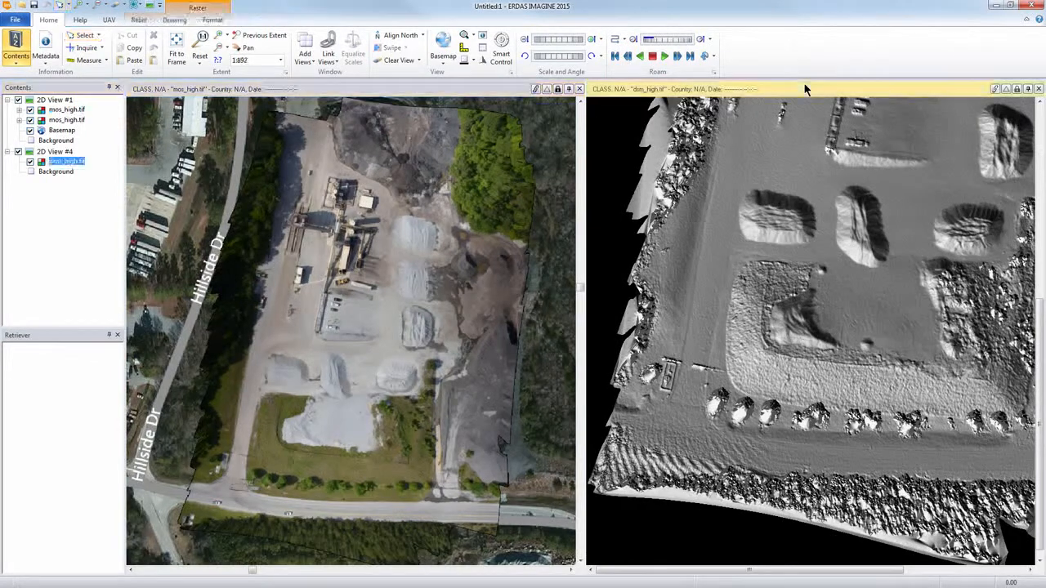
left_click(22, 5)
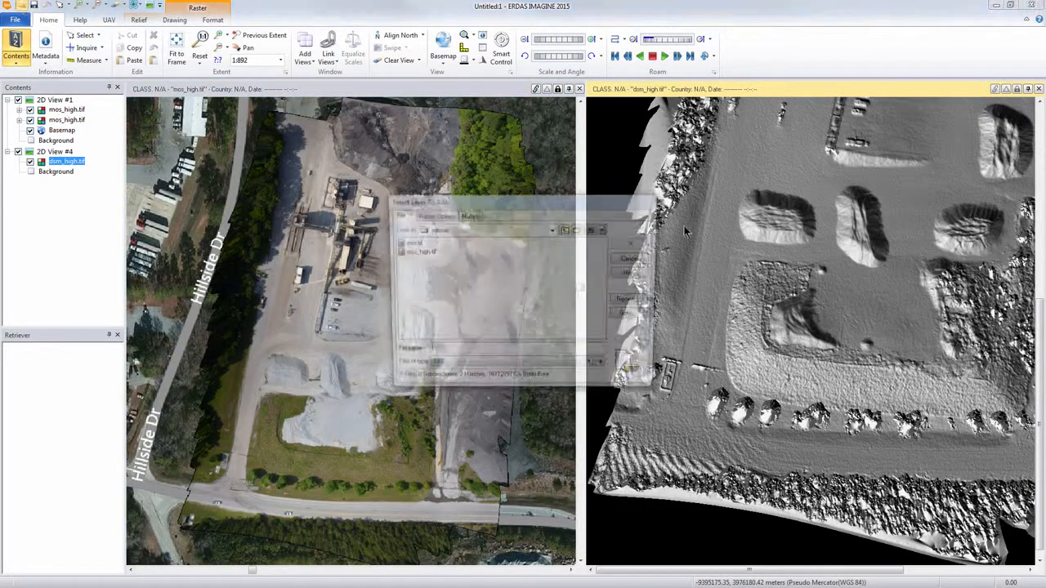
left_click(417, 253)
left_click(635, 243)
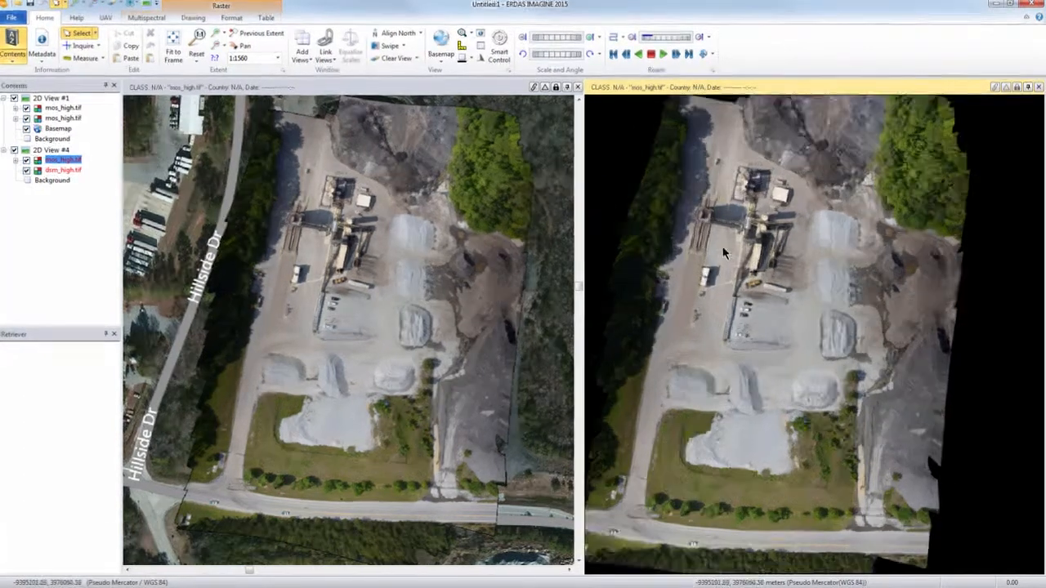
Step: Examine the processing plant, parked vehicles and stockpiles in the mosaic of 2D View #4 up close
scroll(760, 274, "up", 3)
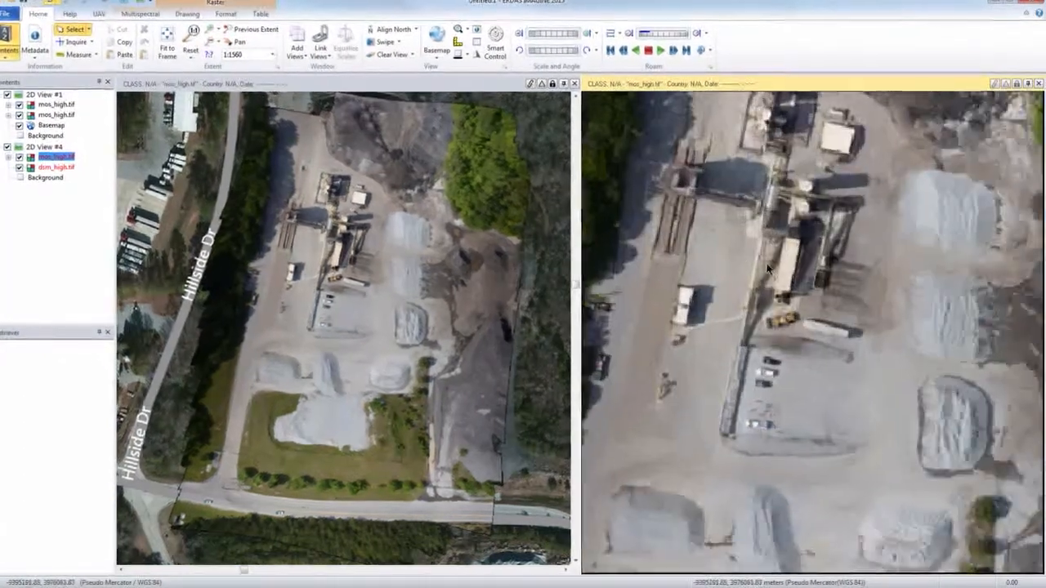
scroll(769, 269, "up", 1)
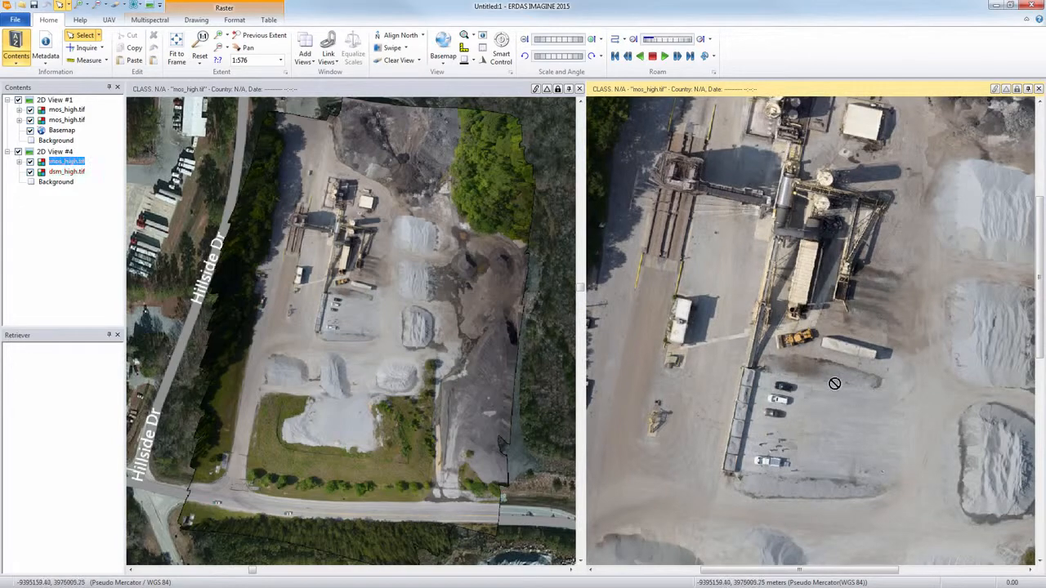
left_click_drag(835, 383, 729, 224)
left_click_drag(752, 431, 850, 303)
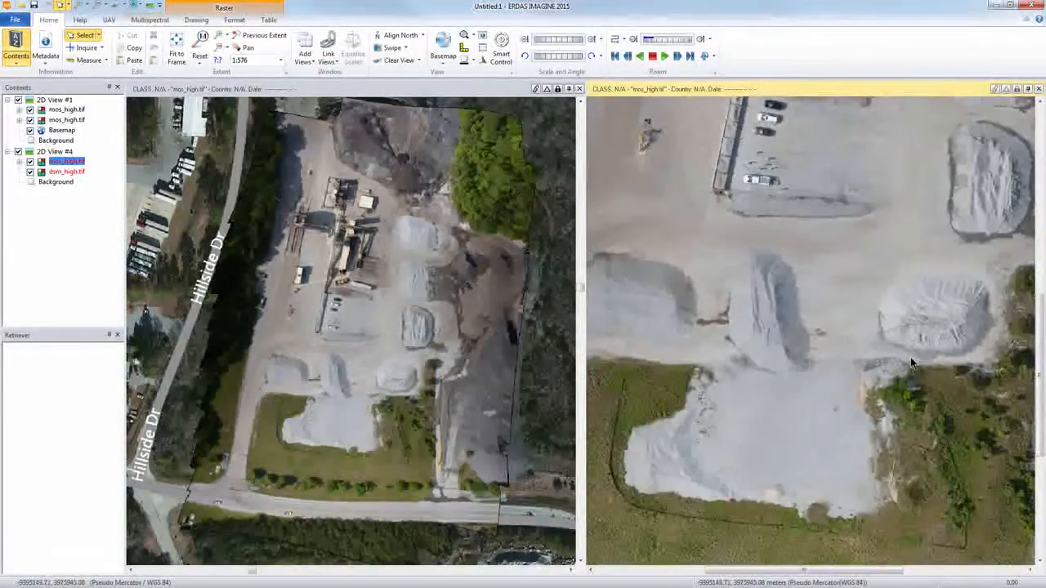
Step: Add an empty 2D view and close 2D View #4 with its mosaic and DSM layers
left_click_drag(782, 378, 807, 342)
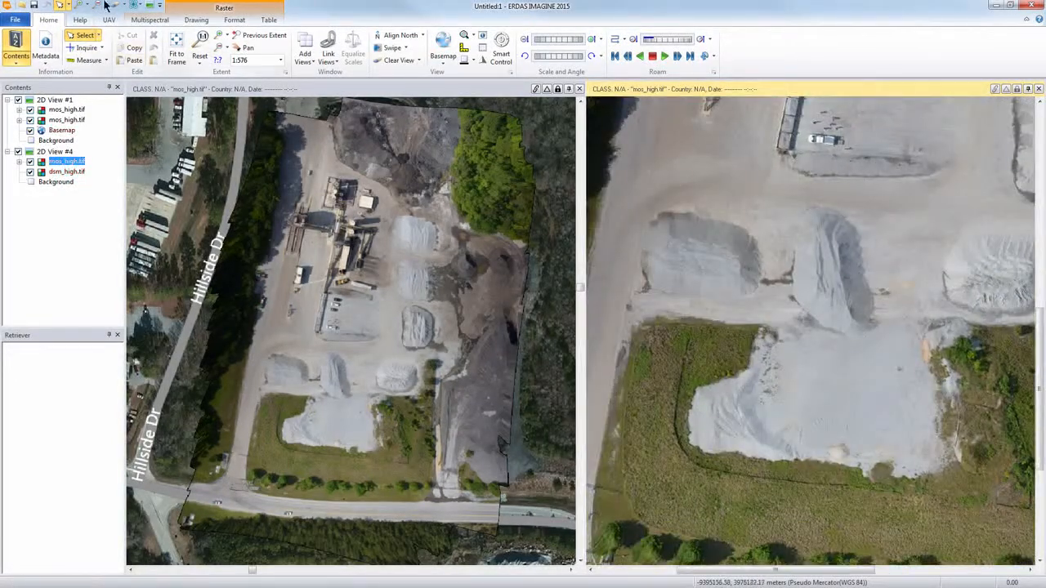
left_click(150, 6)
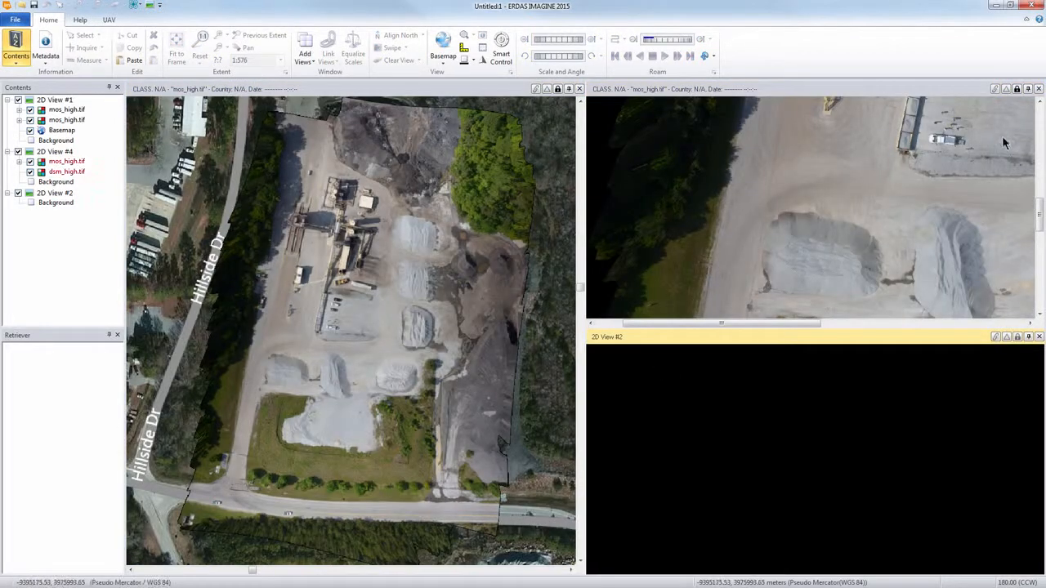
left_click(1039, 88)
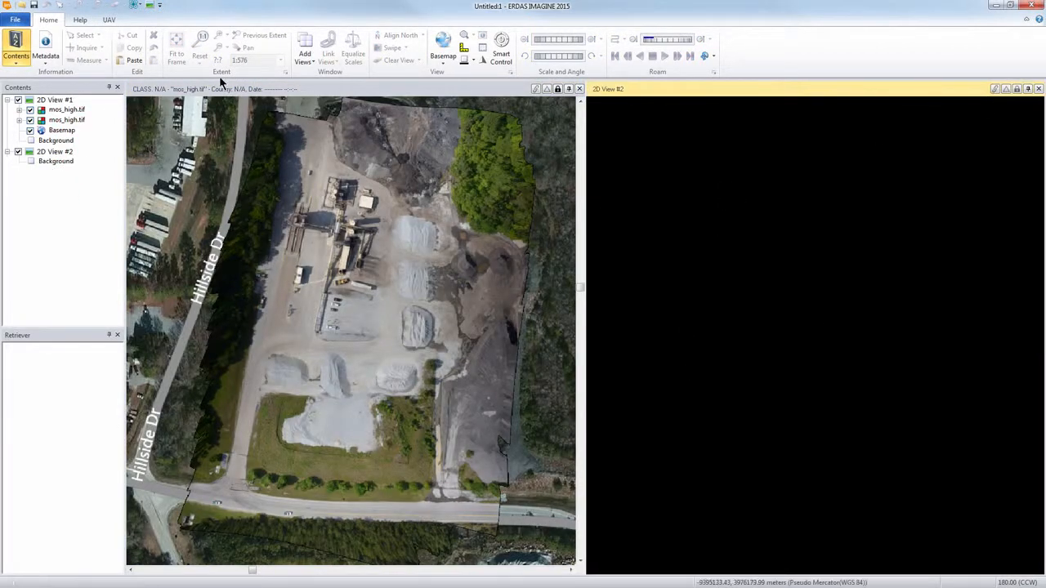
Step: Open las-high.las from the small-prj folder as a point cloud layer in 2D View #2
left_click(108, 20)
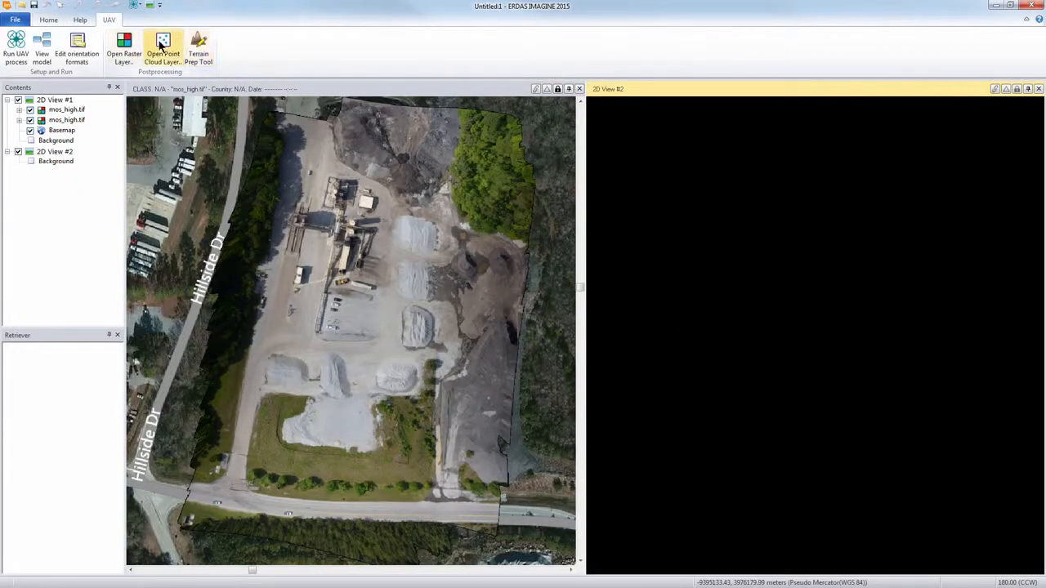
left_click(162, 45)
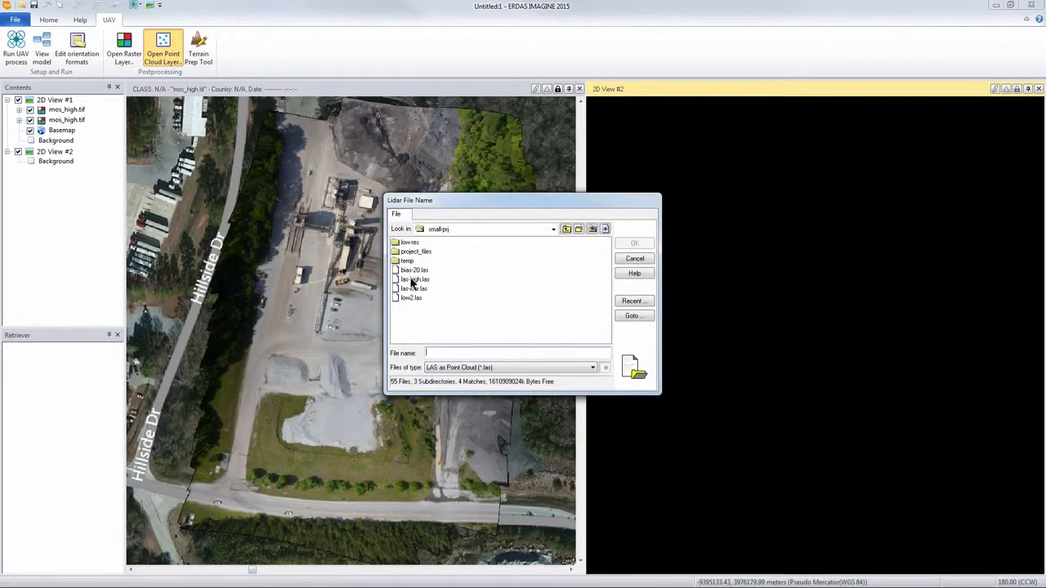
left_click(413, 280)
key("Return")
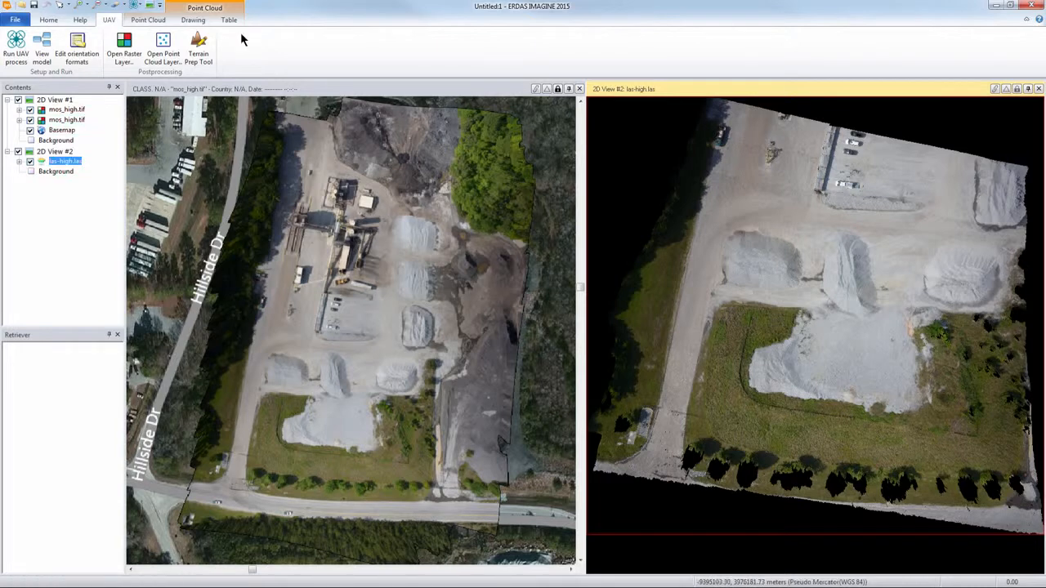
Step: Show the las-high.las point cloud in a 3D display and examine its stockpiles up close from a low oblique angle
left_click(148, 23)
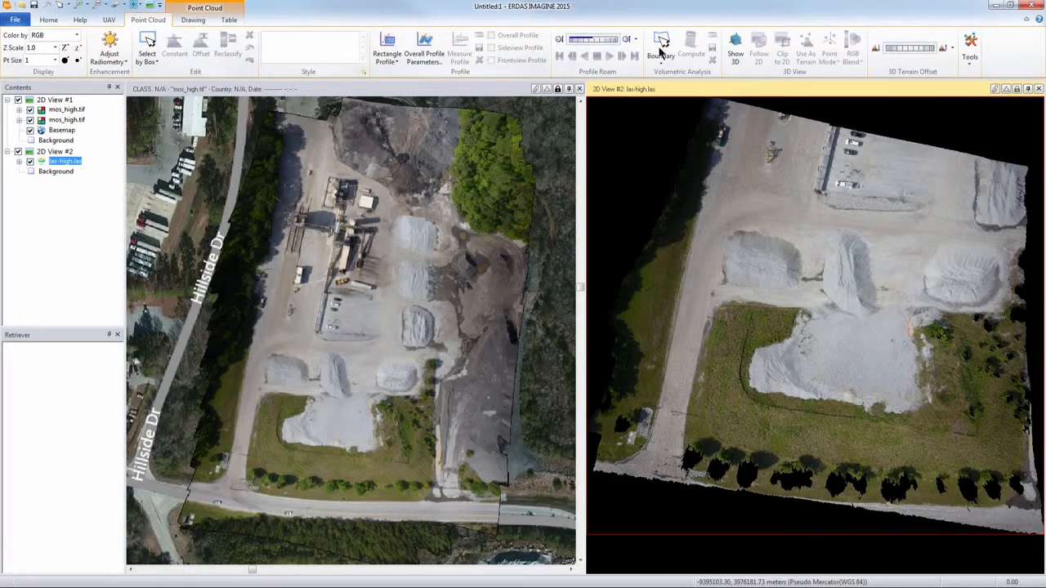
left_click(737, 49)
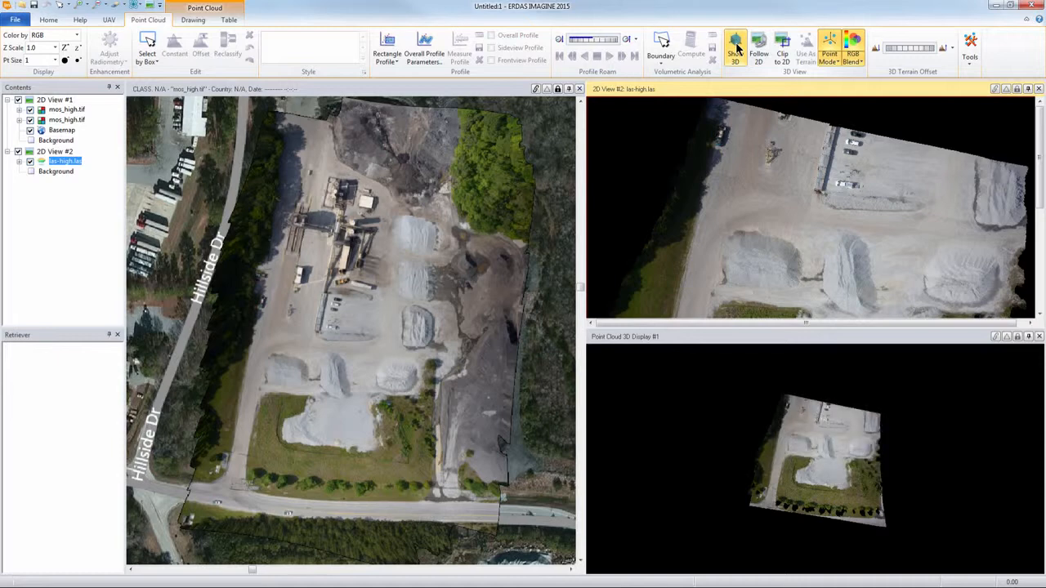
left_click(828, 472)
scroll(827, 472, "up", 5)
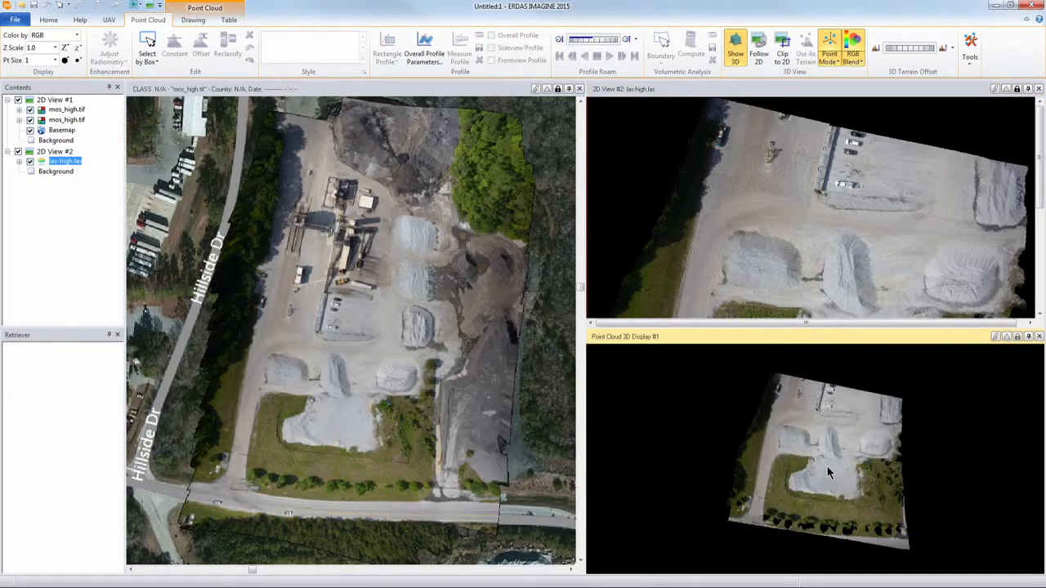
scroll(827, 466, "up", 2)
left_click_drag(846, 424, 745, 418)
scroll(845, 459, "up", 2)
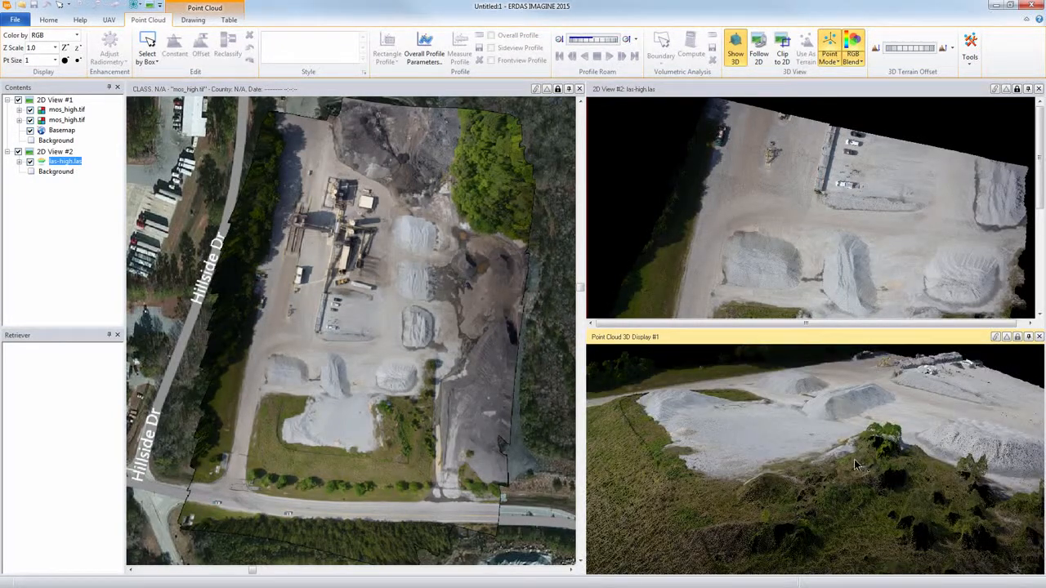
left_click_drag(856, 466, 850, 466)
left_click_drag(783, 462, 802, 463)
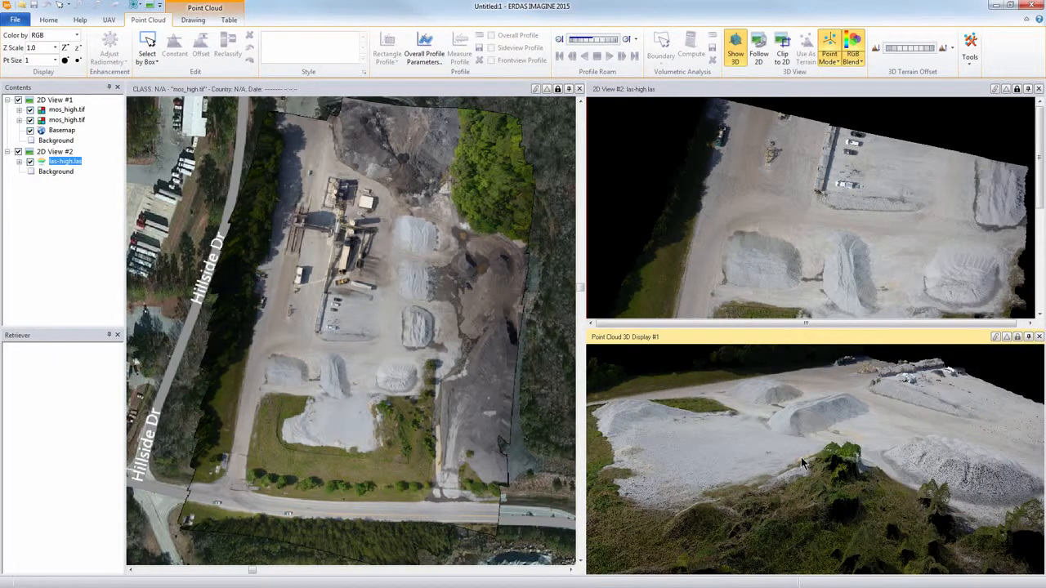